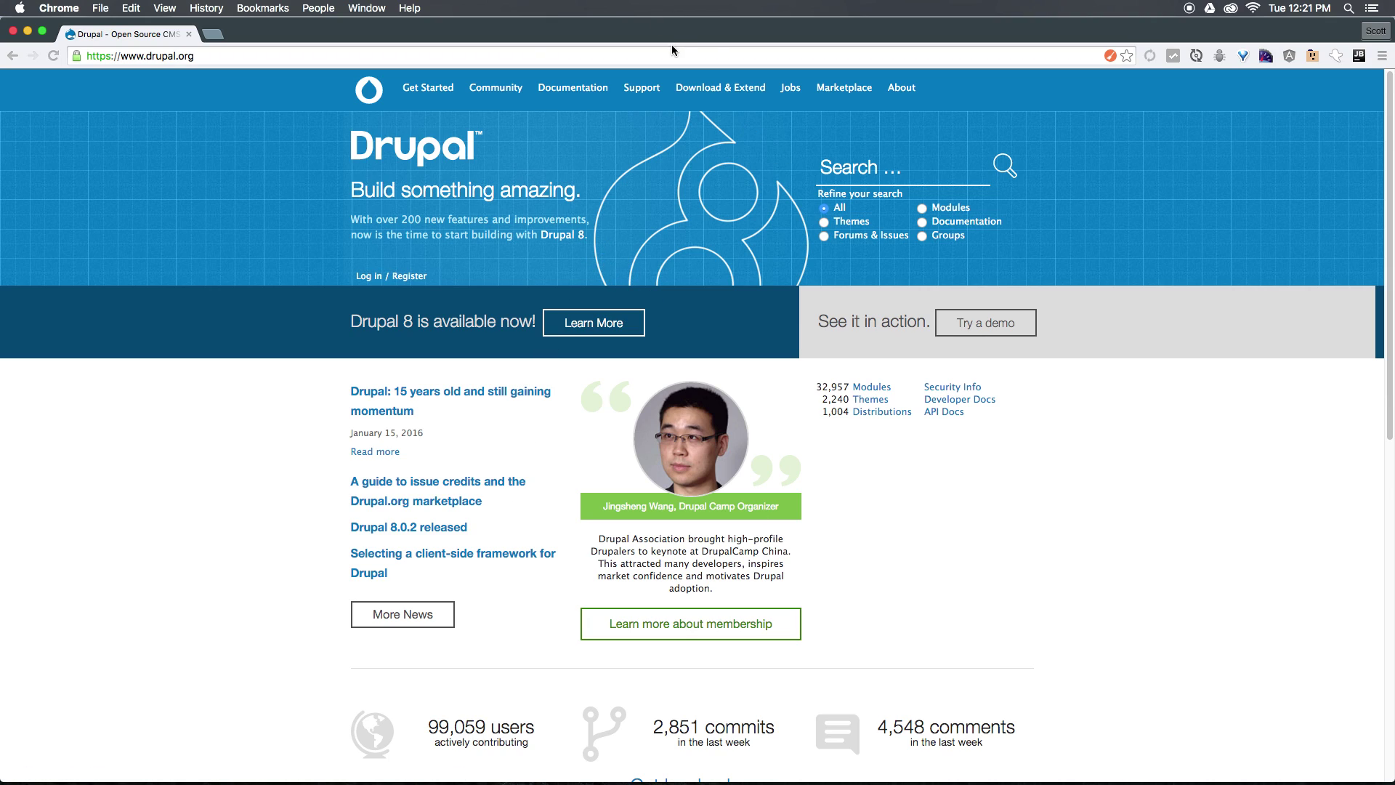
# Download the drupal-8.0.2.tar.gz archive from the Drupal core 8.0.2 release page on drupal.org.
pyautogui.click(694, 90)
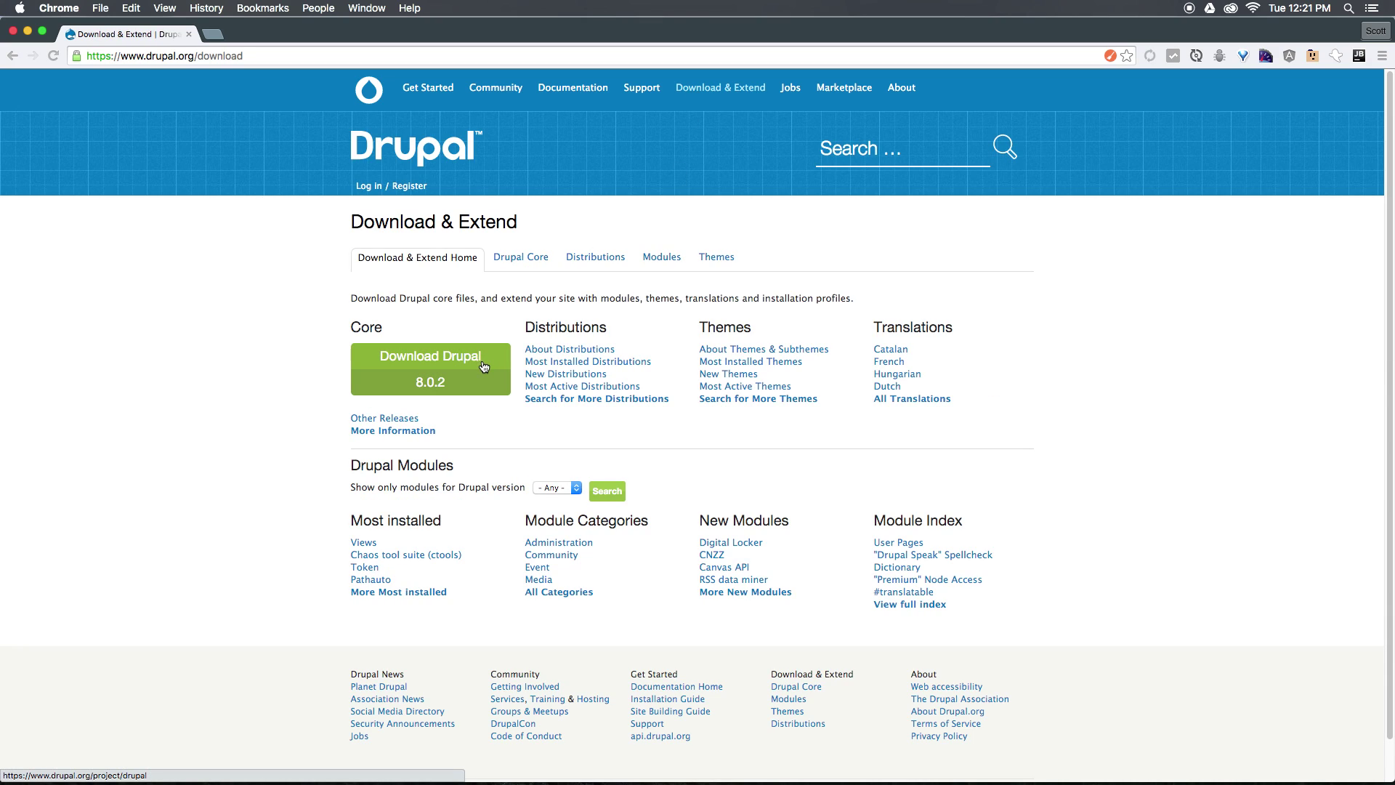
pyautogui.click(484, 366)
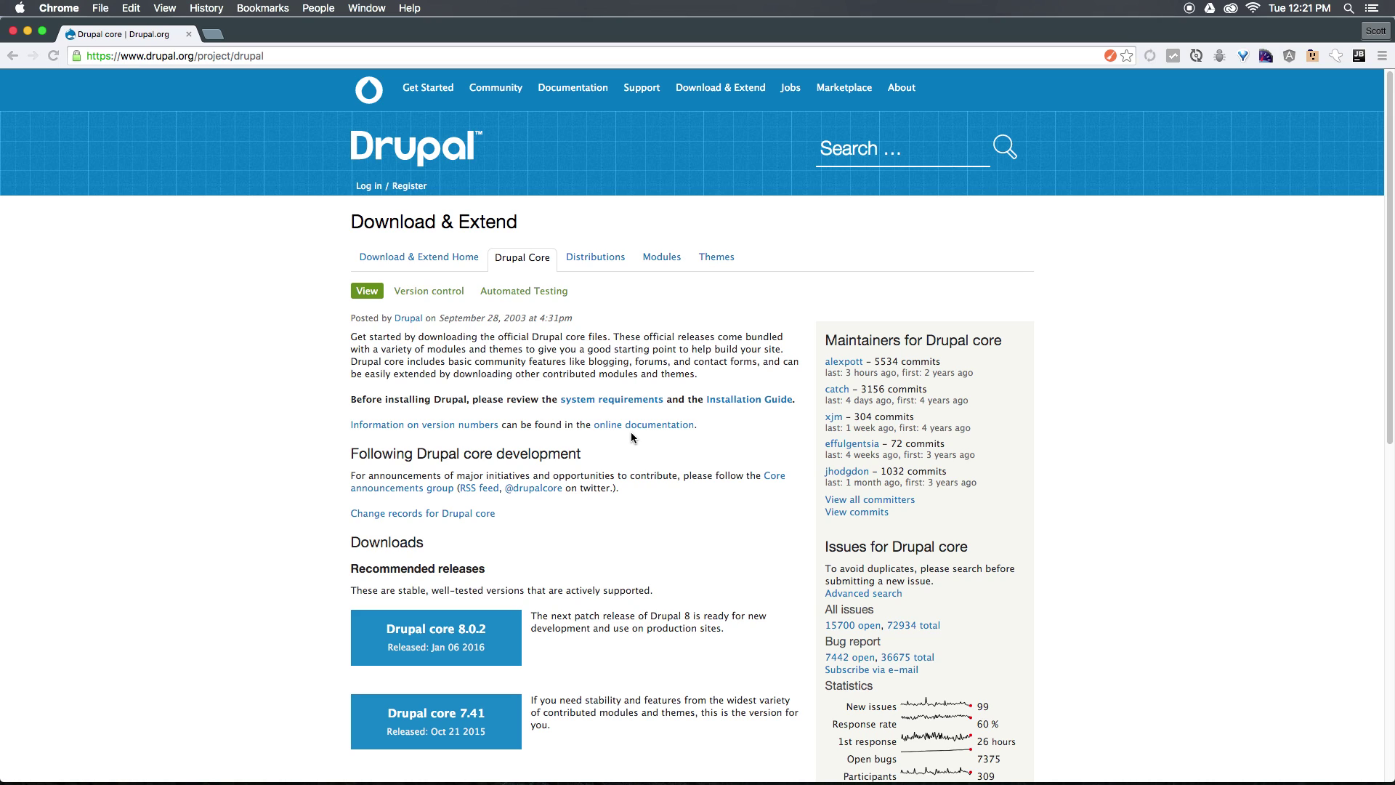
pyautogui.scroll(-5, 631, 431)
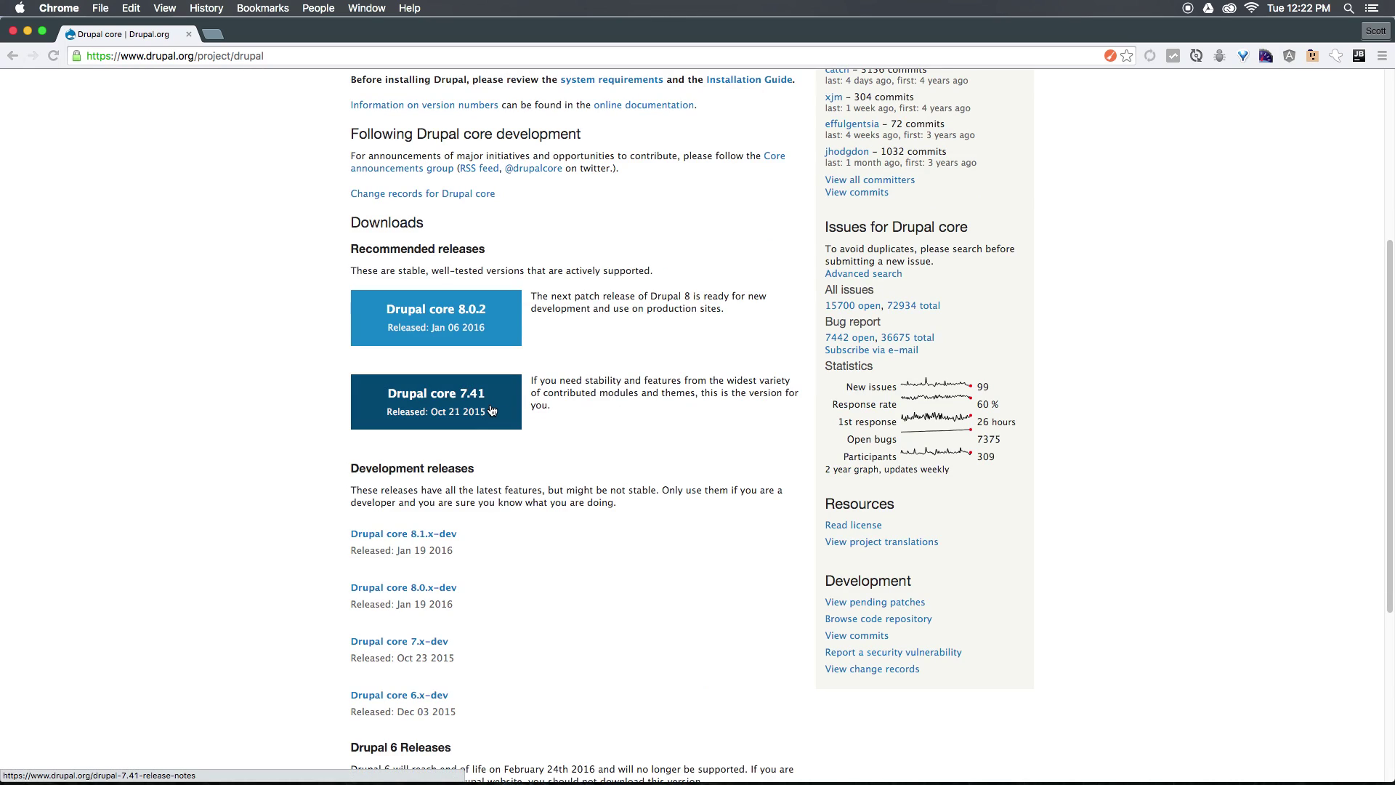
pyautogui.click(503, 319)
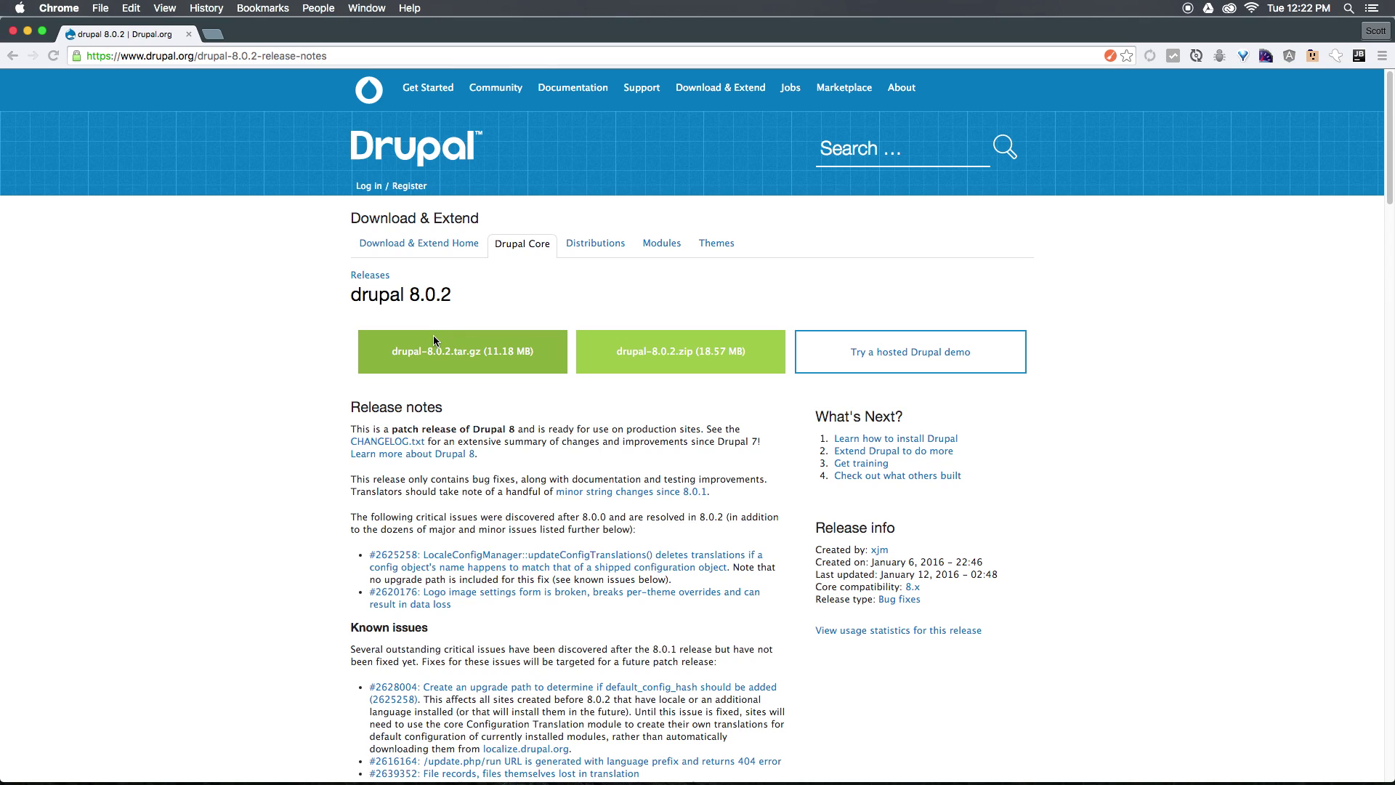
pyautogui.click(417, 349)
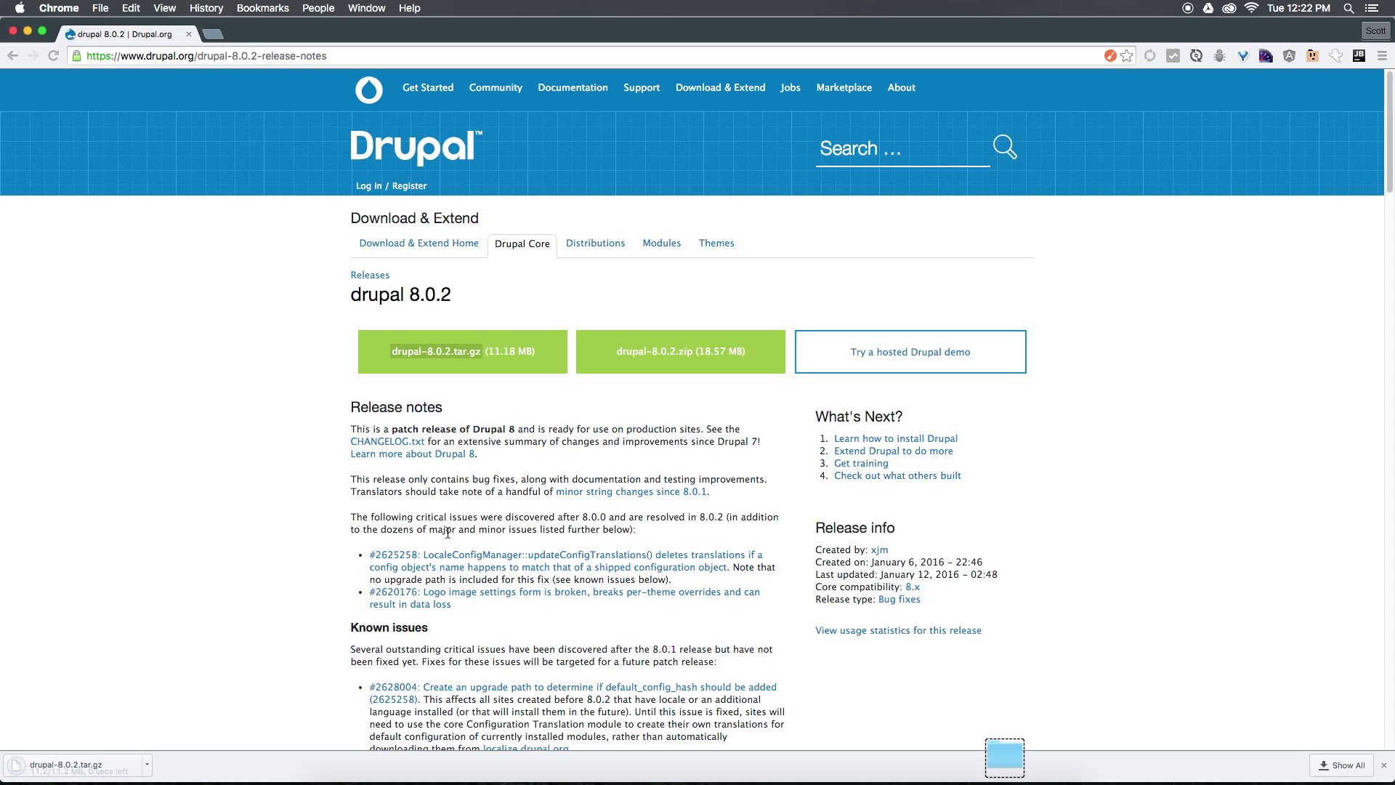
# Extract the archive into a drupal-8.0.2 folder and open a second Finder window beside Downloads.
pyautogui.click(101, 774)
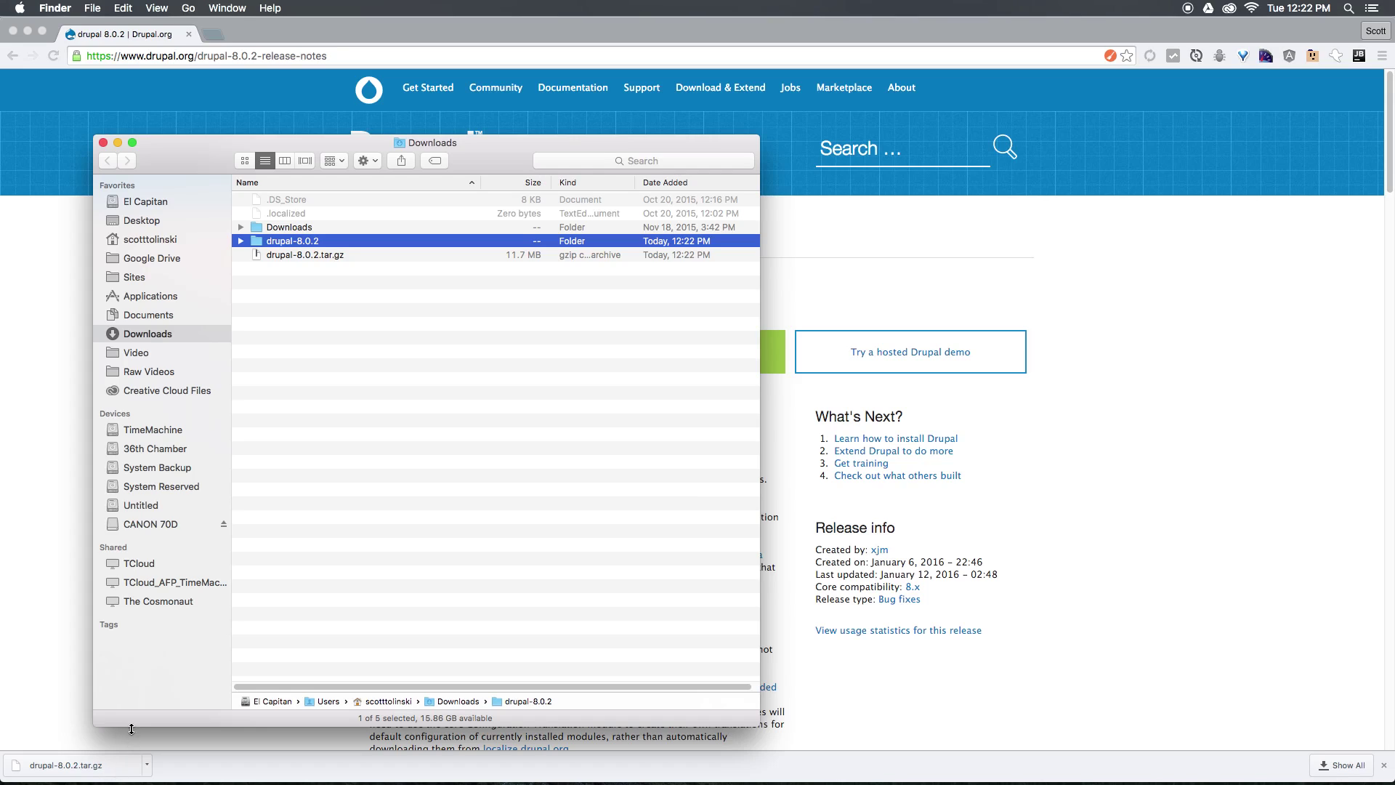
pyautogui.press('super+n')
pyautogui.moveTo(497, 160); pyautogui.dragTo(883, 141)
# Bring MAMP forward and move its window clear of the Downloads list.
pyautogui.press('super+Tab')
pyautogui.press('super+Tab')
pyautogui.press('super+Tab')
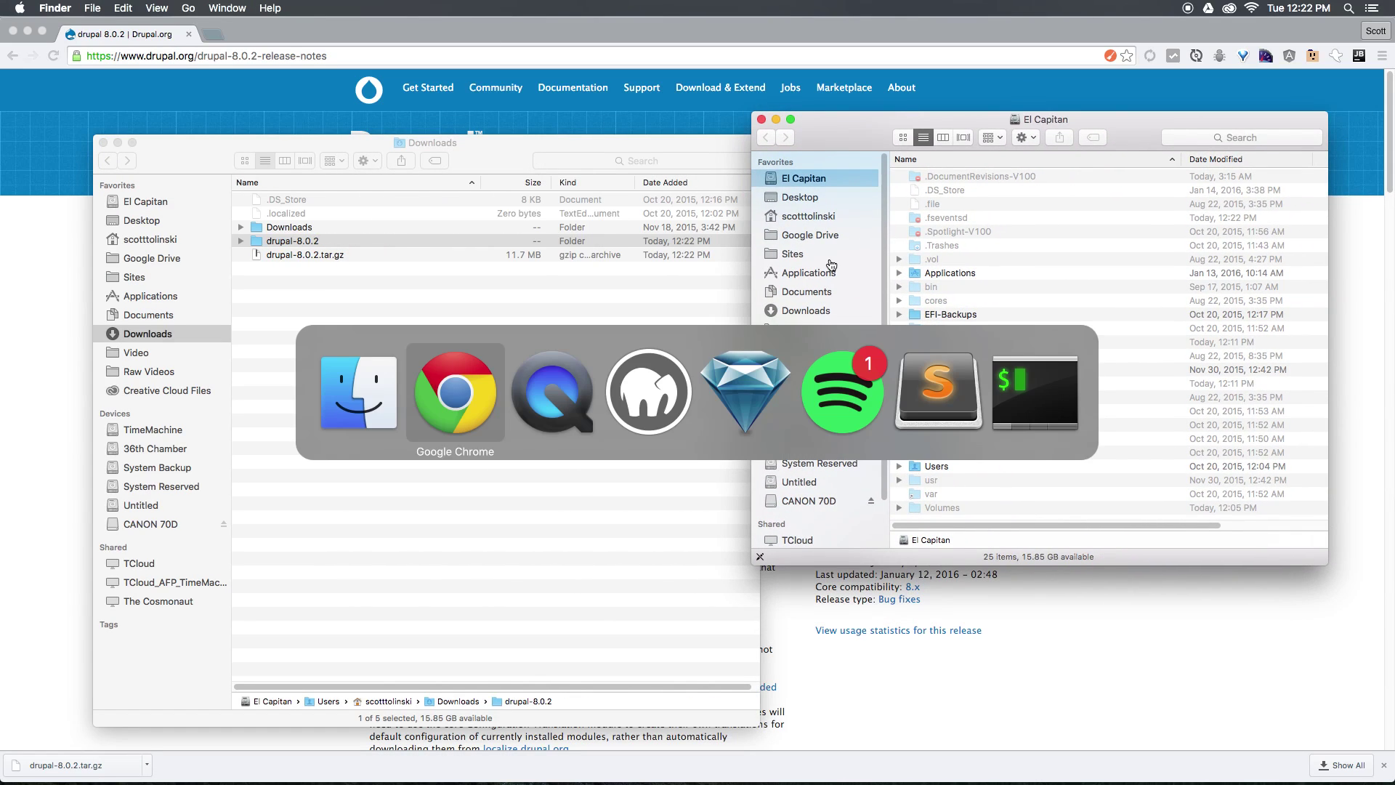
pyautogui.moveTo(842, 203); pyautogui.dragTo(477, 133)
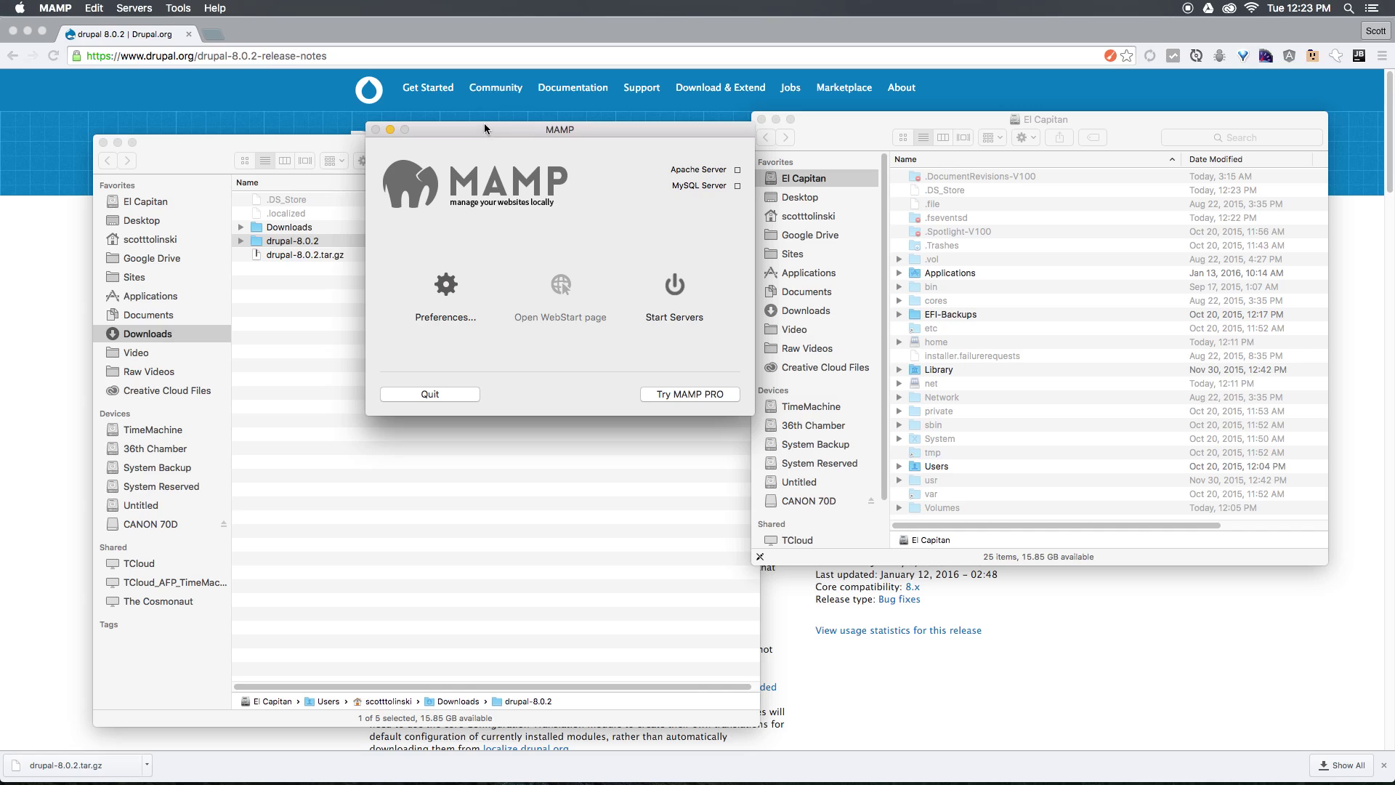
pyautogui.moveTo(474, 133); pyautogui.dragTo(755, 395)
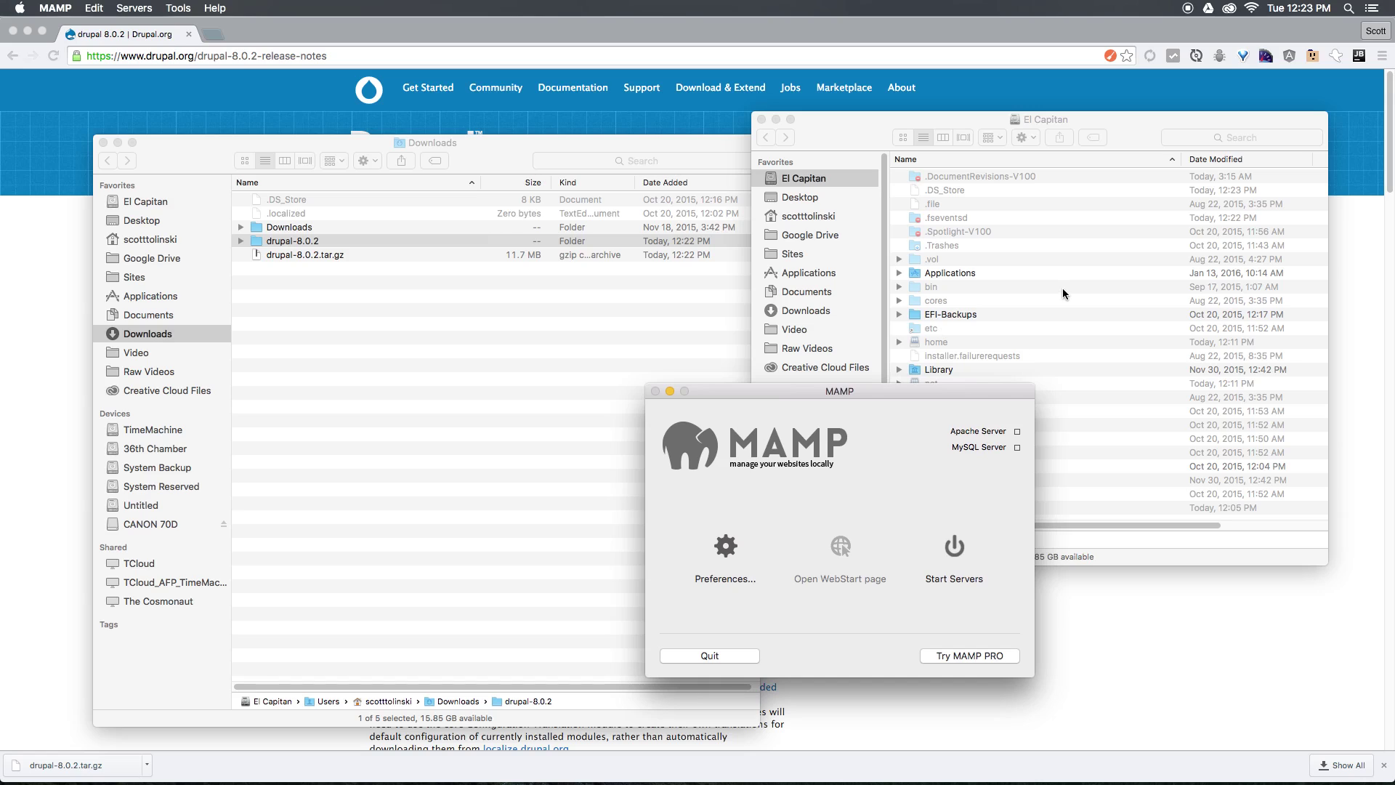
# Open Applications > MAMP and look inside its htdocs folder.
pyautogui.click(943, 245)
pyautogui.click(806, 270)
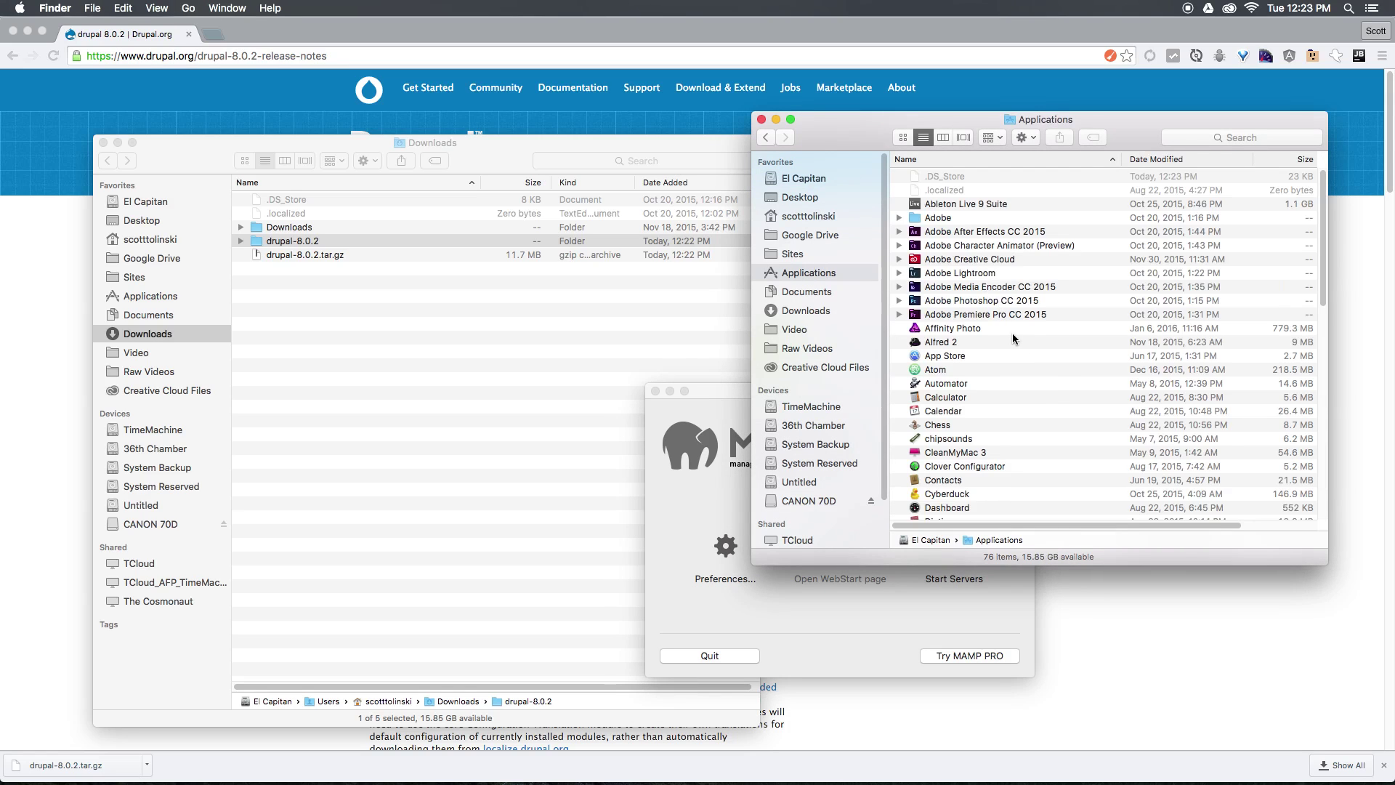
pyautogui.scroll(-10, 1012, 343)
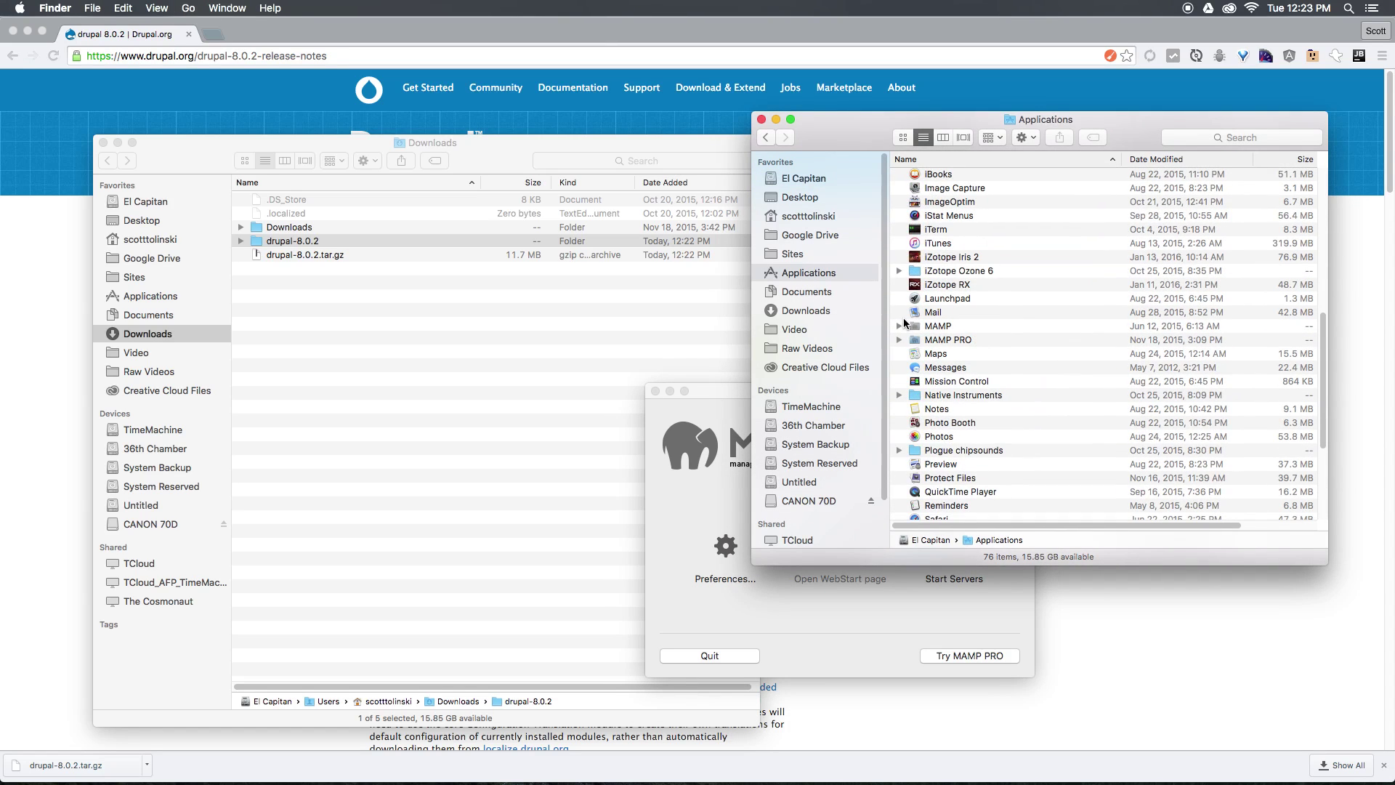
pyautogui.click(924, 327)
pyautogui.doubleClick(926, 327)
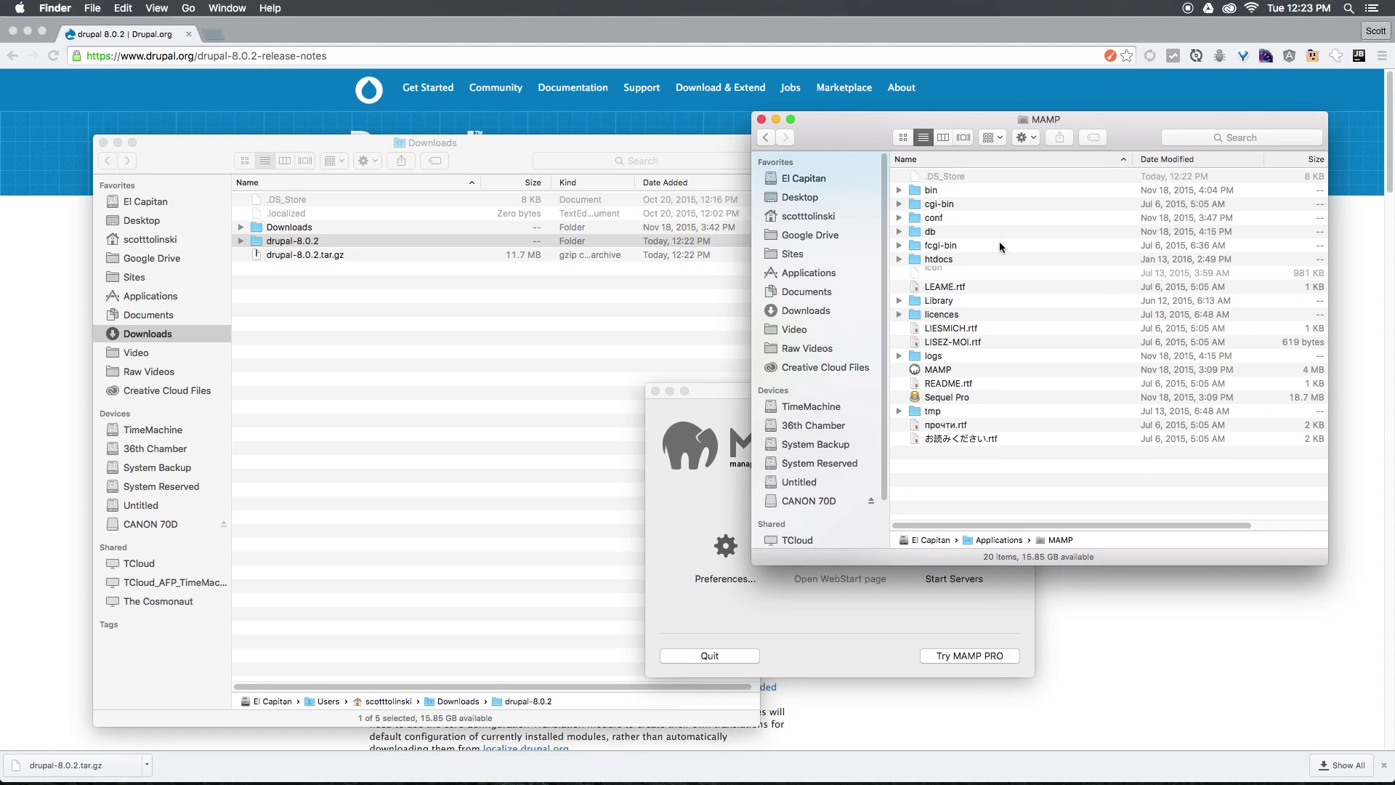
pyautogui.doubleClick(942, 259)
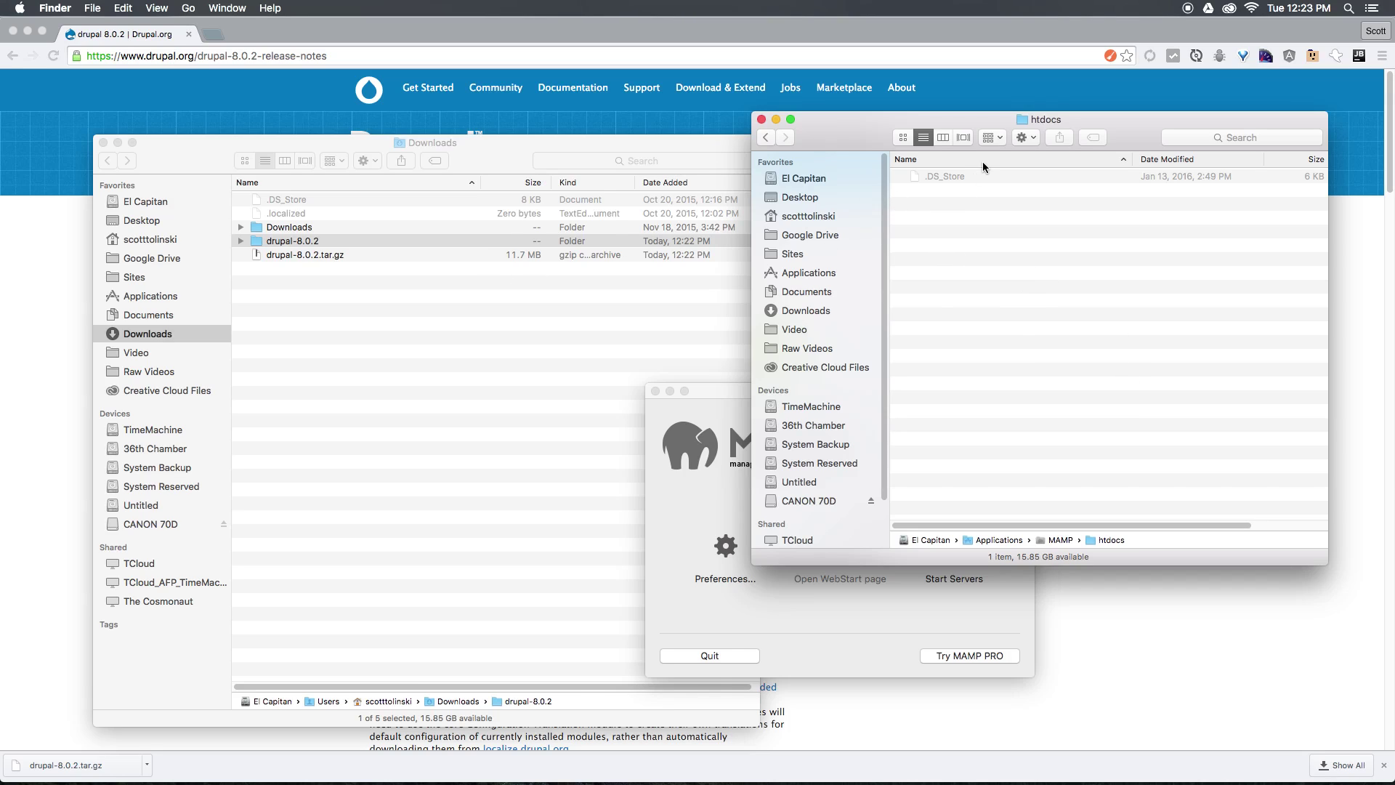
# Move MAMP's existing htdocs folder to the Trash.
pyautogui.moveTo(581, 142); pyautogui.dragTo(535, 107)
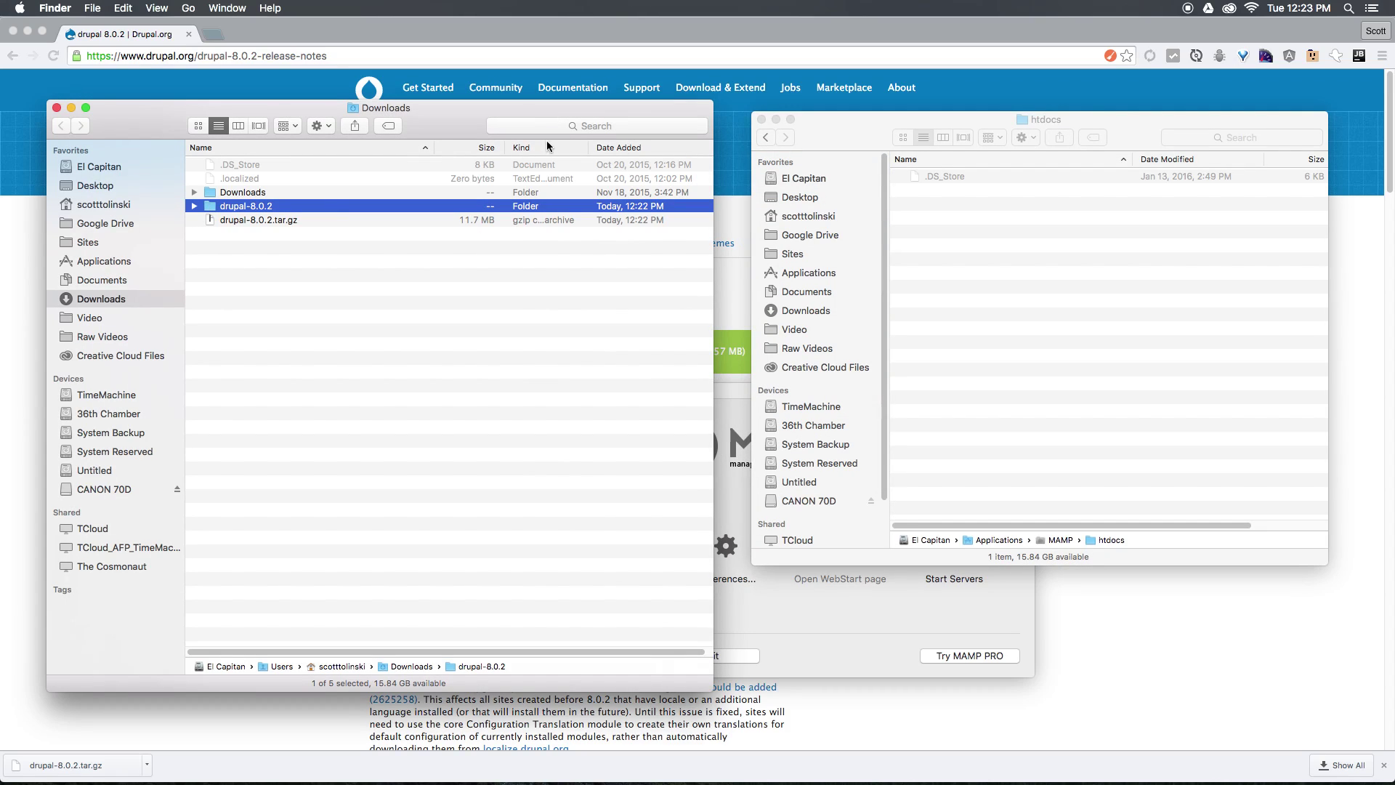
pyautogui.click(838, 136)
pyautogui.click(765, 137)
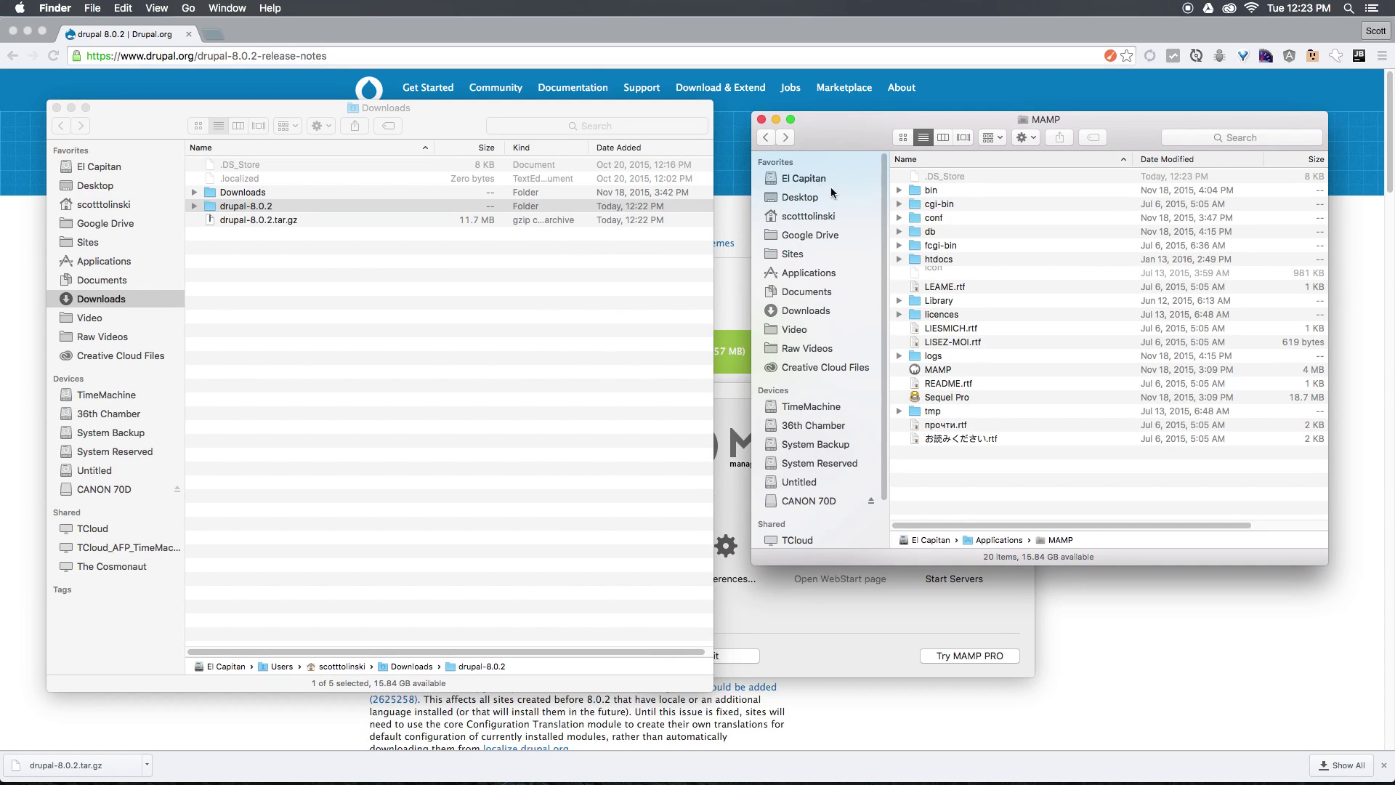
pyautogui.click(921, 259)
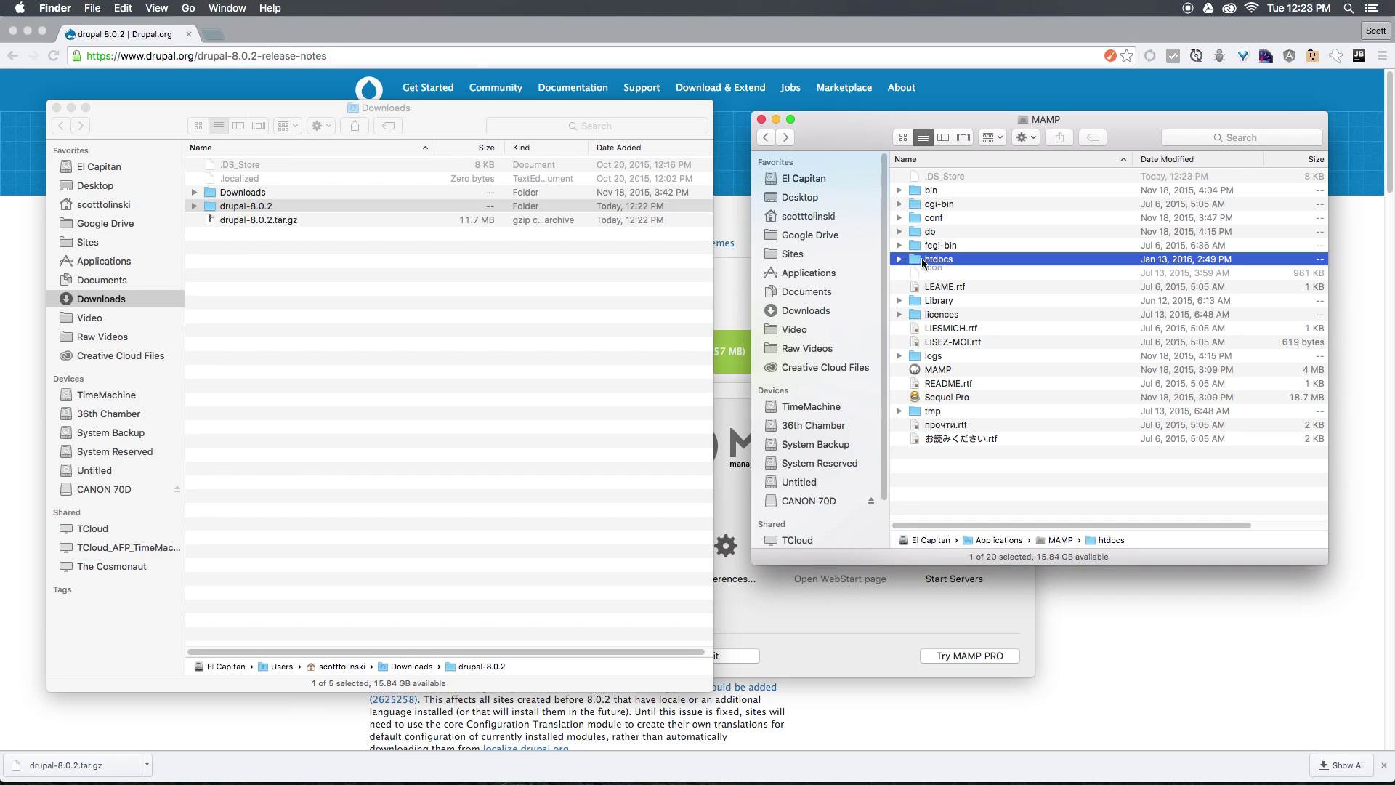
pyautogui.moveTo(921, 259); pyautogui.dragTo(1053, 756)
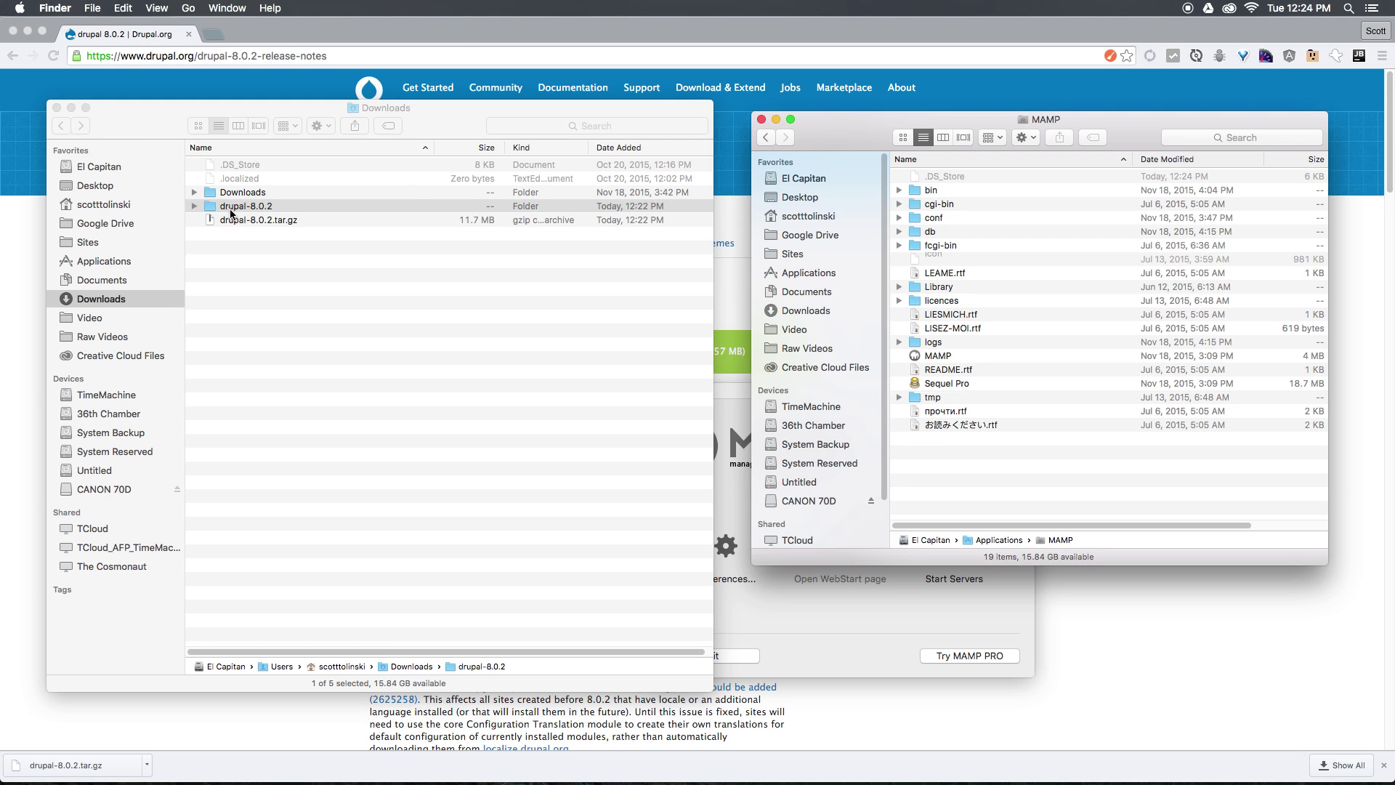
# Move drupal-8.0.2 into the MAMP folder, rename it 'htdocs', and expand it to show the Drupal files.
pyautogui.moveTo(231, 207); pyautogui.dragTo(957, 456)
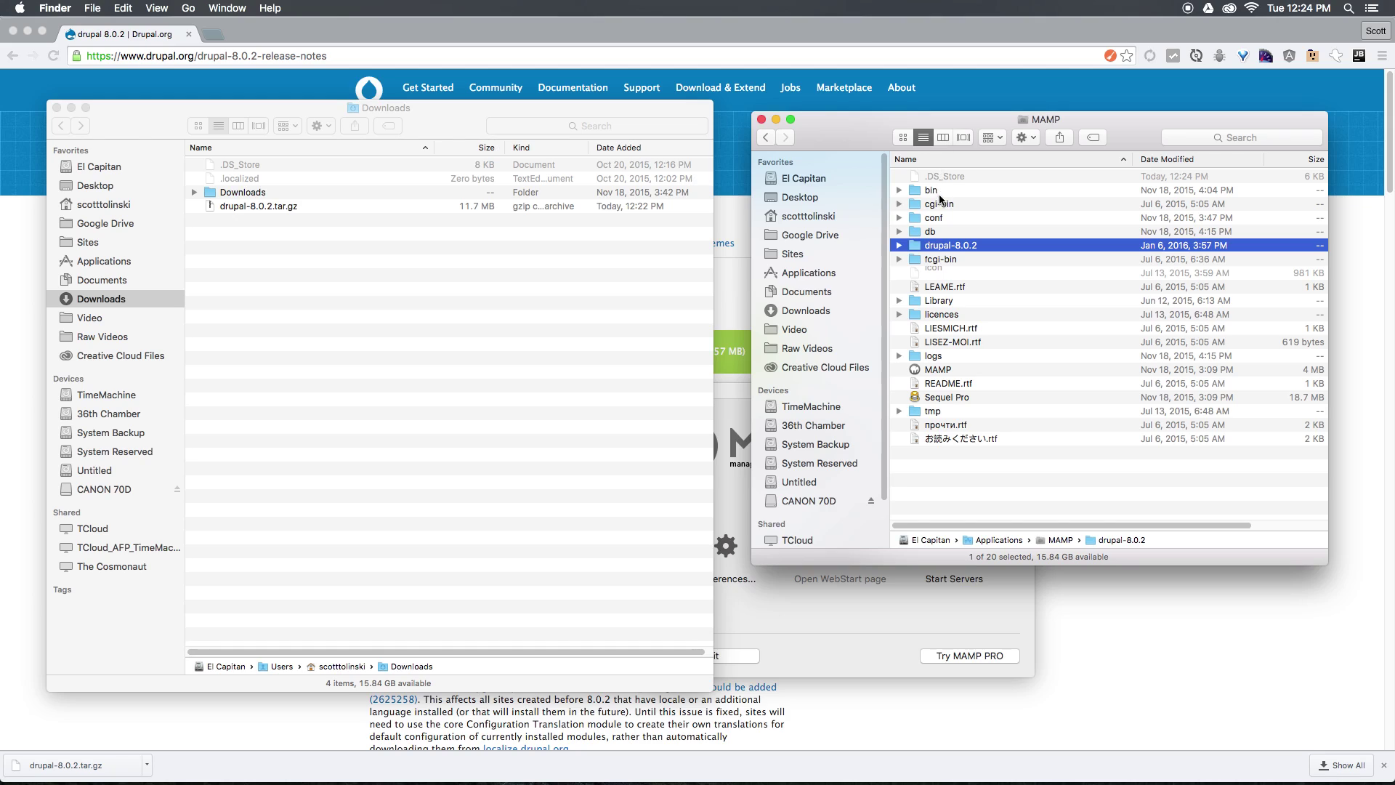
pyautogui.click(941, 245)
pyautogui.write('htdocs')
pyautogui.press('Return')
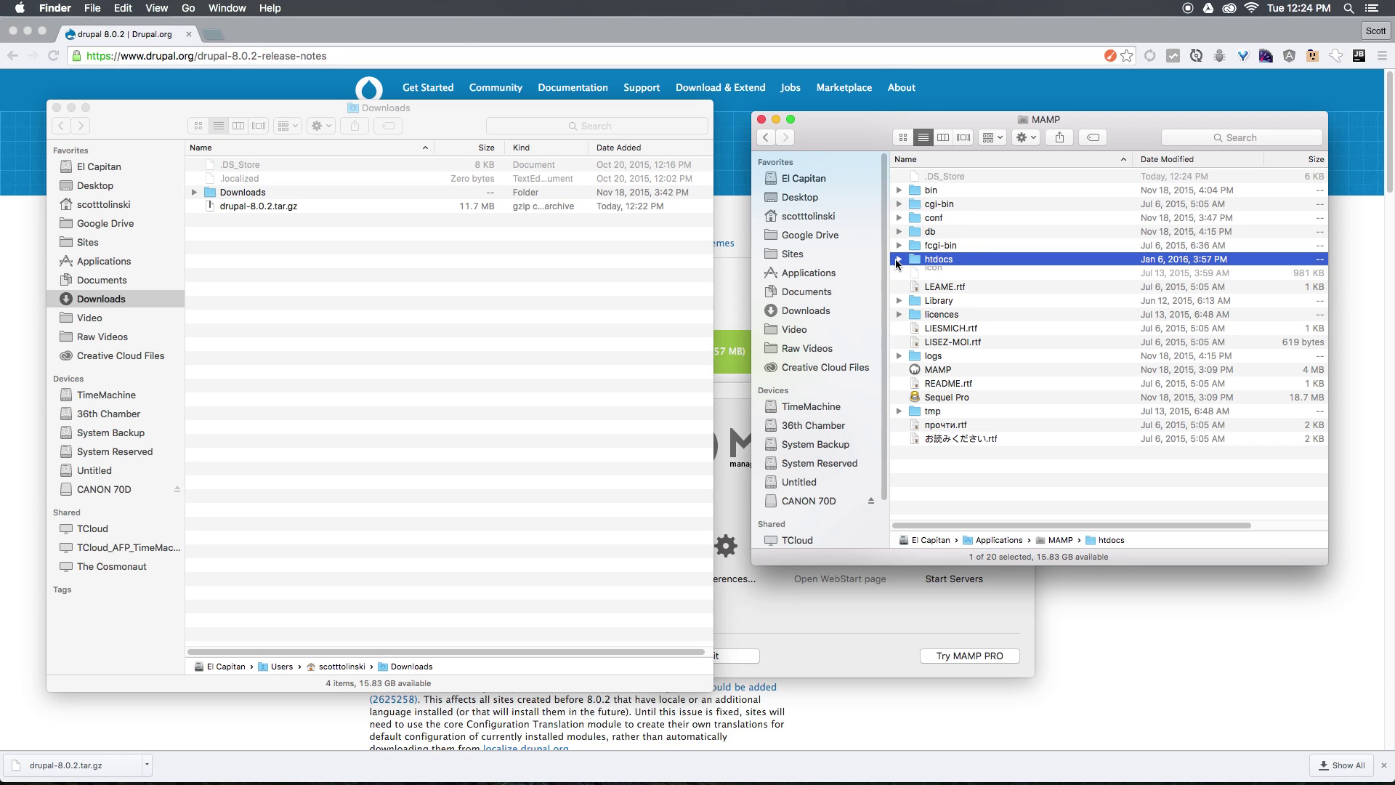
pyautogui.click(897, 260)
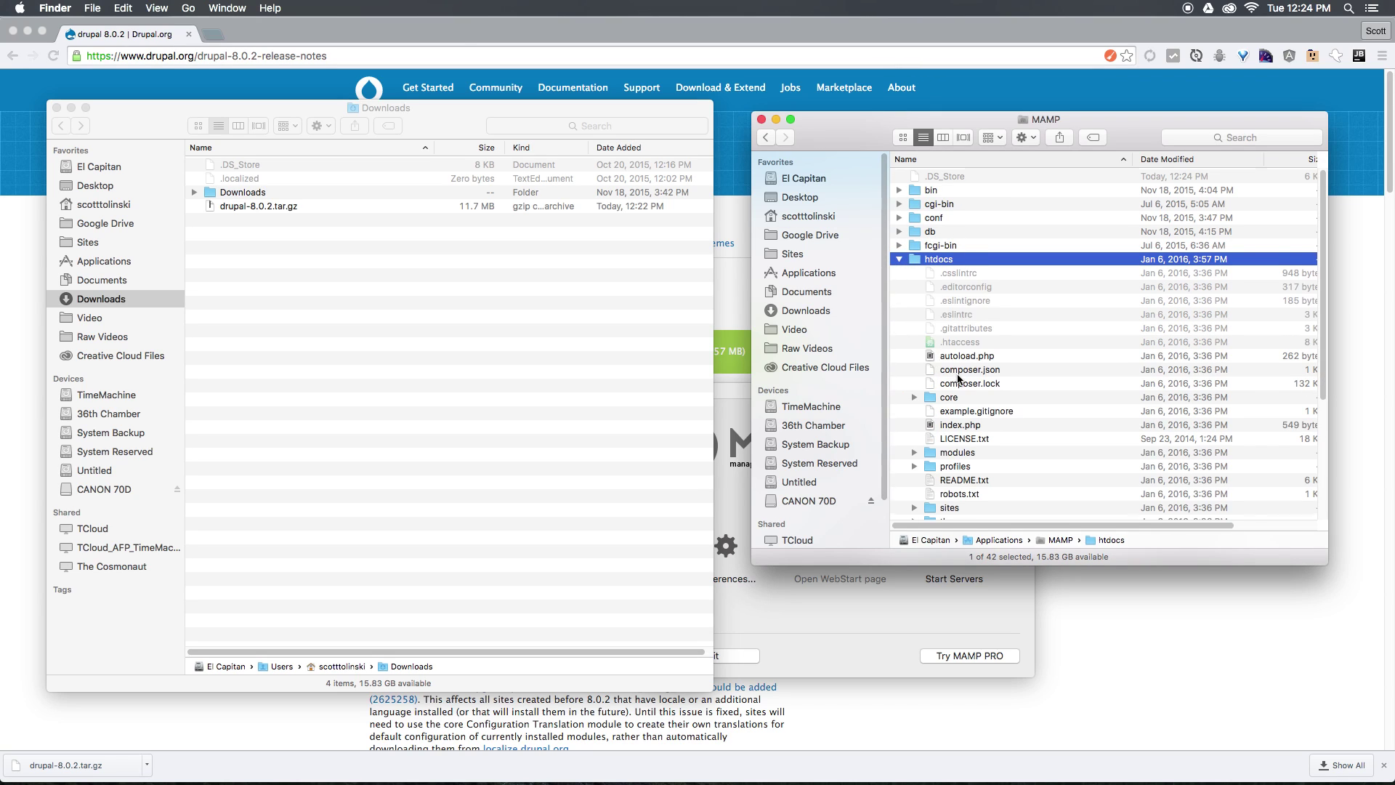
pyautogui.scroll(-4, 956, 384)
pyautogui.scroll(3, 956, 384)
pyautogui.scroll(-4, 956, 384)
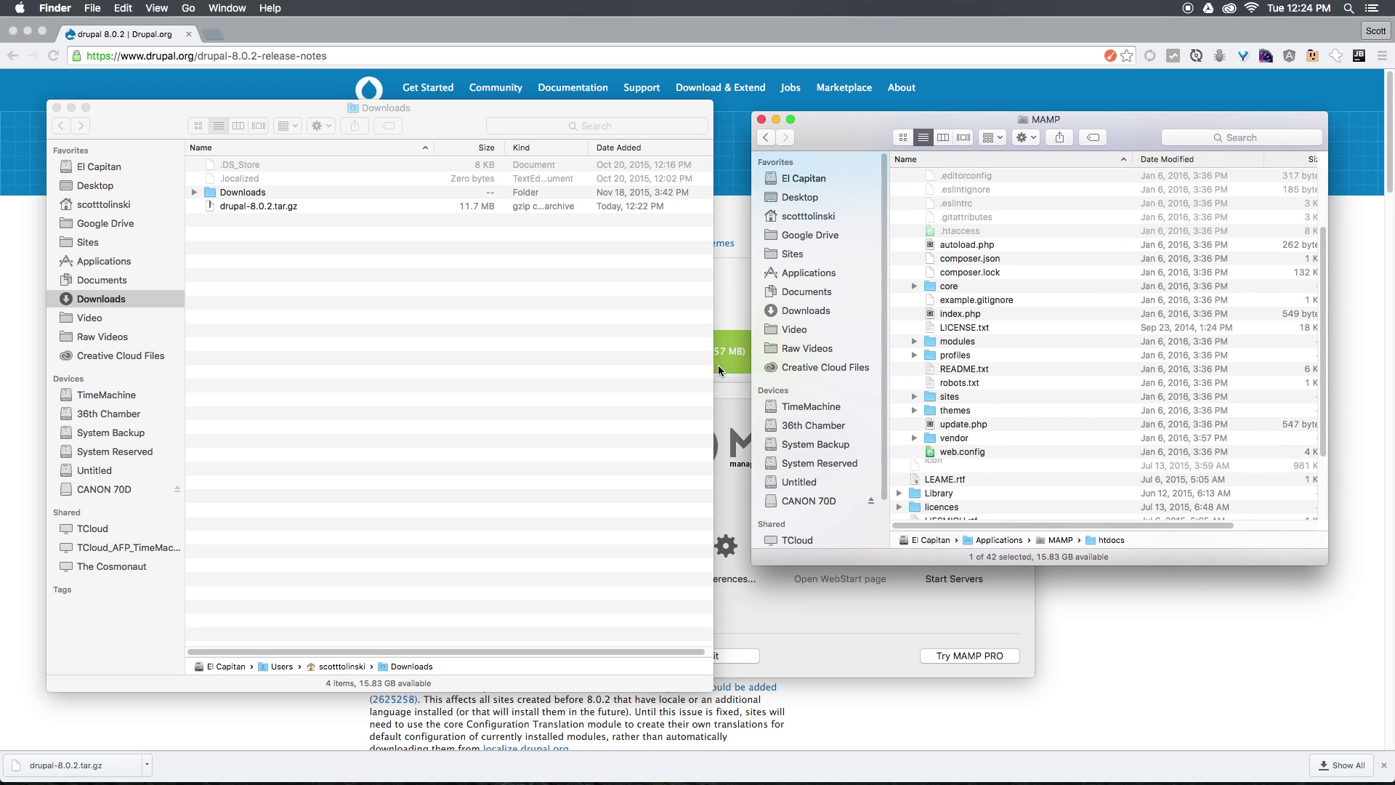
# Start MAMP's Apache and MySQL servers.
pyautogui.click(734, 408)
pyautogui.moveTo(734, 408); pyautogui.dragTo(640, 129)
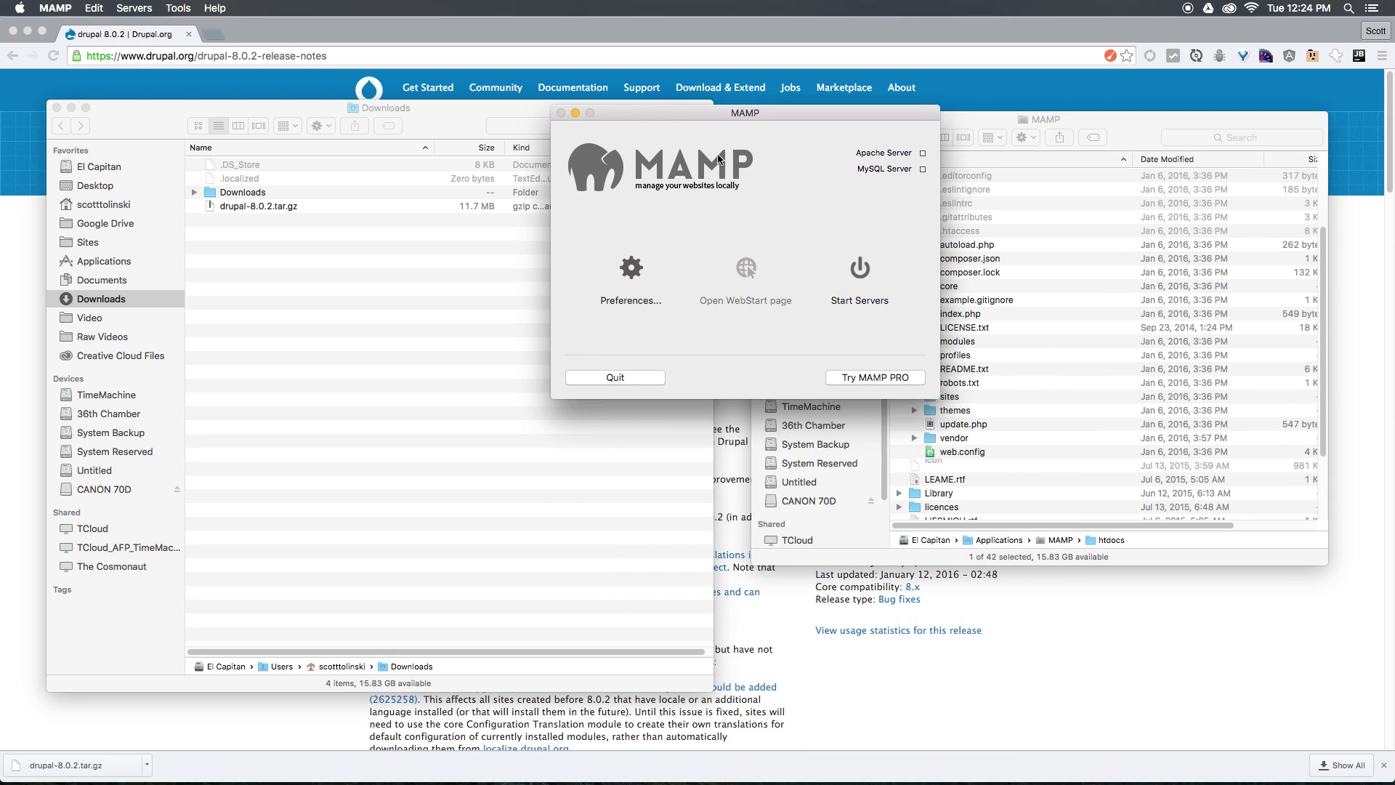
pyautogui.click(859, 271)
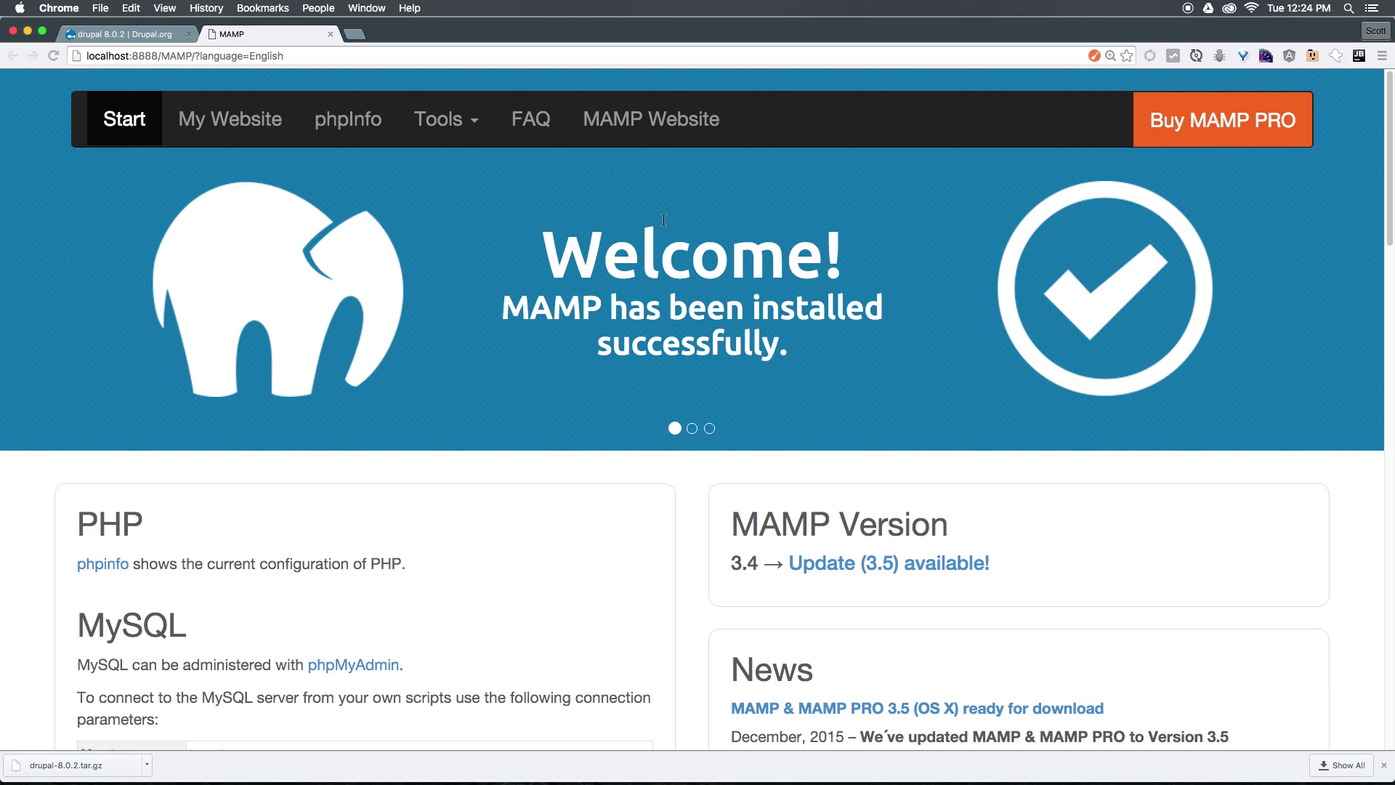
# Open My Website from the MAMP start page in a new tab to reach the Drupal installer.
pyautogui.press('super+Tab')
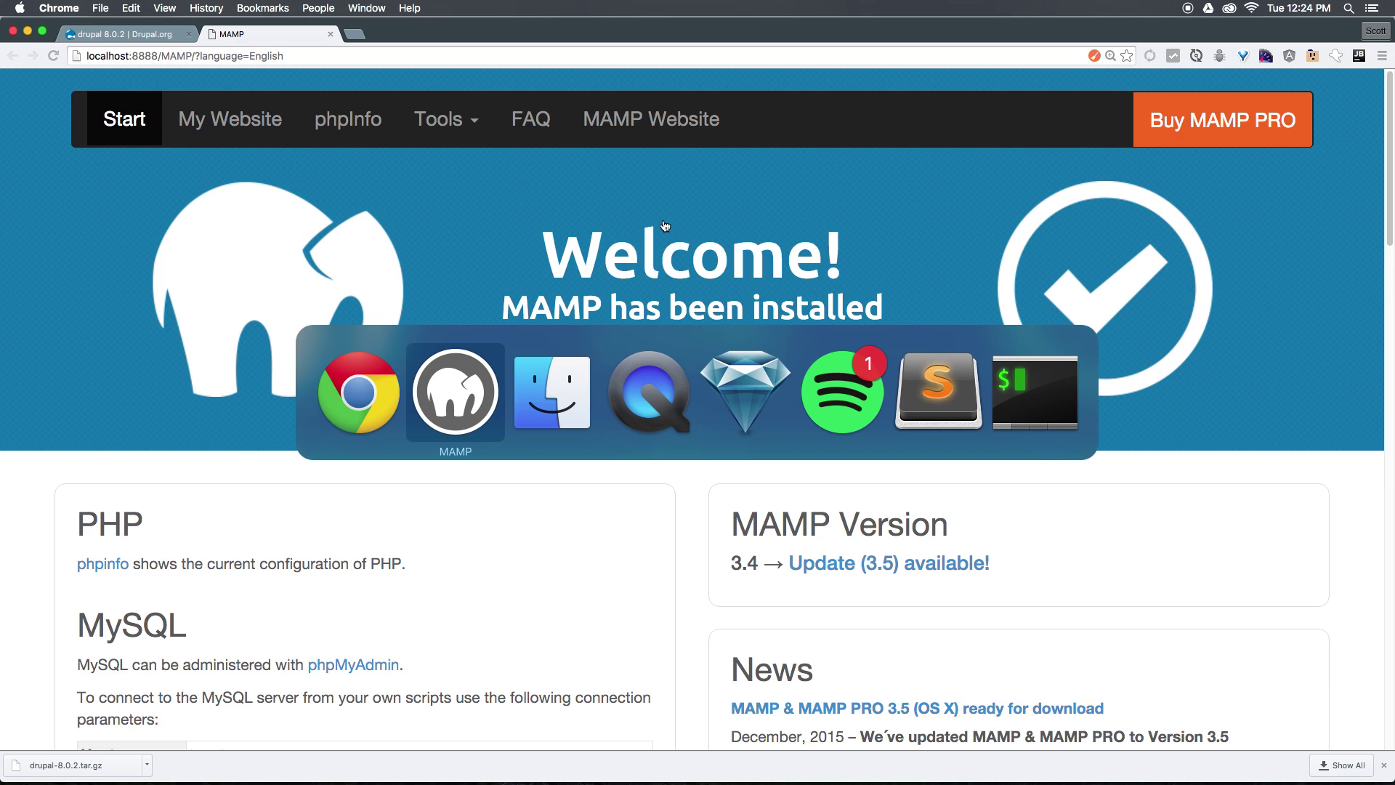
pyautogui.press('super+shift+Tab')
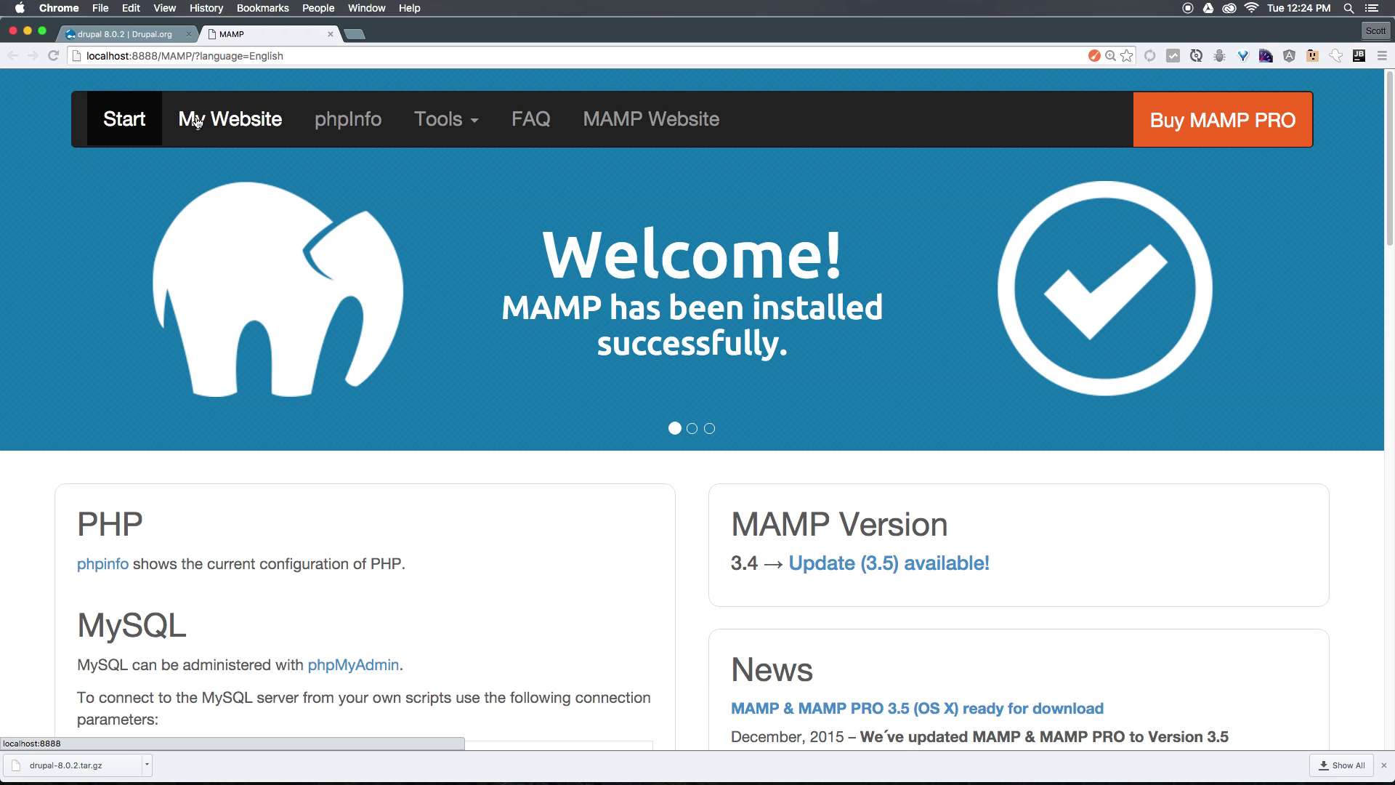
pyautogui.keyDown('super'); pyautogui.click(196, 121); pyautogui.keyUp('super')
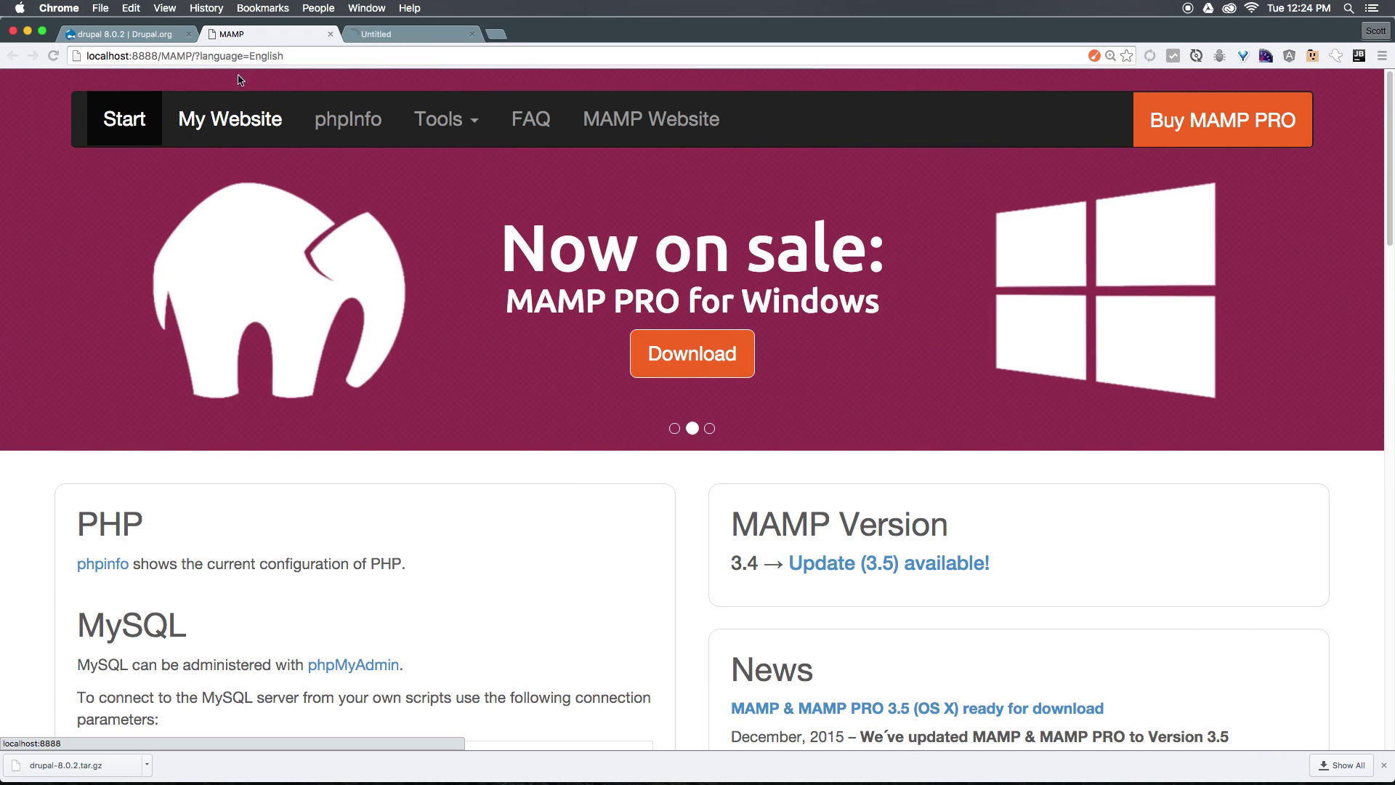
pyautogui.click(443, 31)
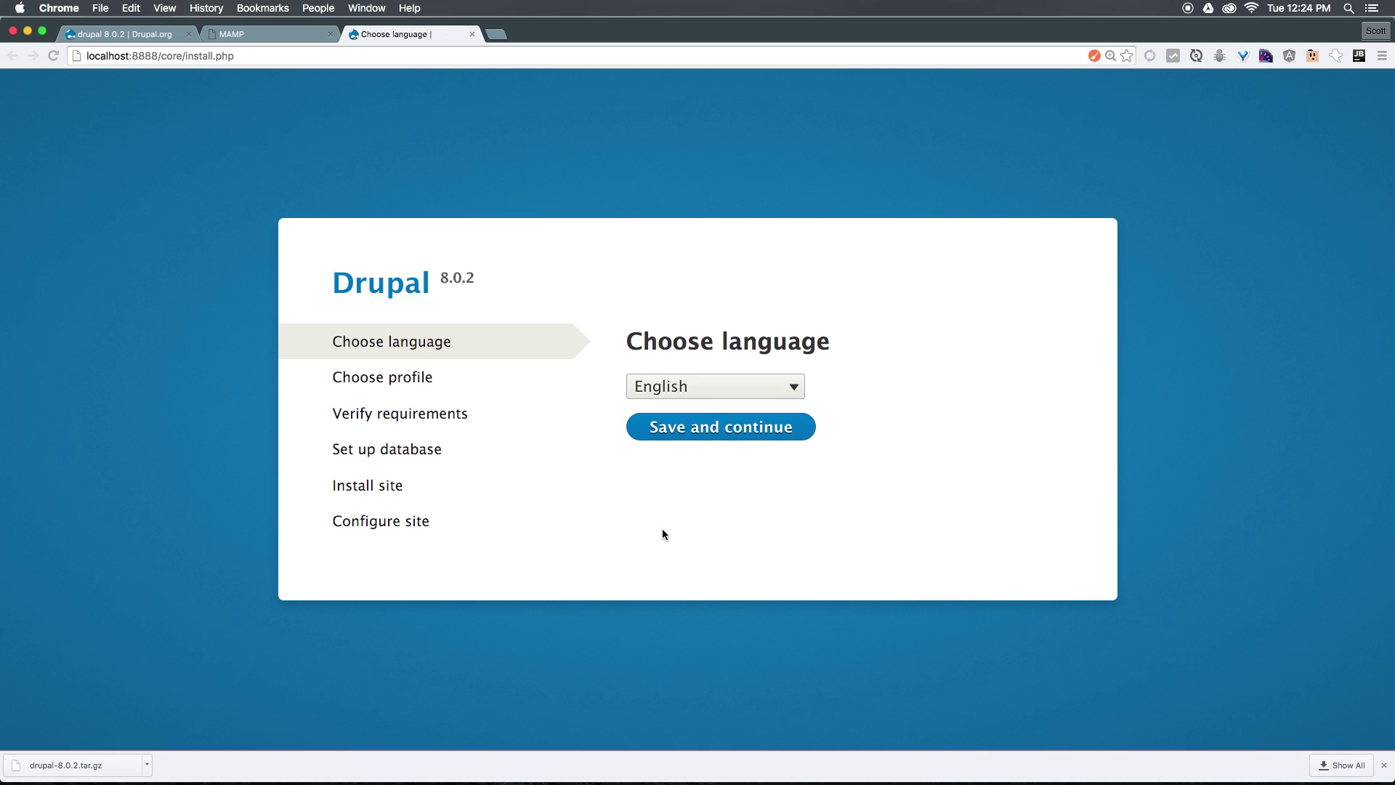
# Scroll through the Drupal files in MAMP's htdocs folder, then return to the Chrome installer.
pyautogui.press('super+Tab')
pyautogui.press('super+Tab')
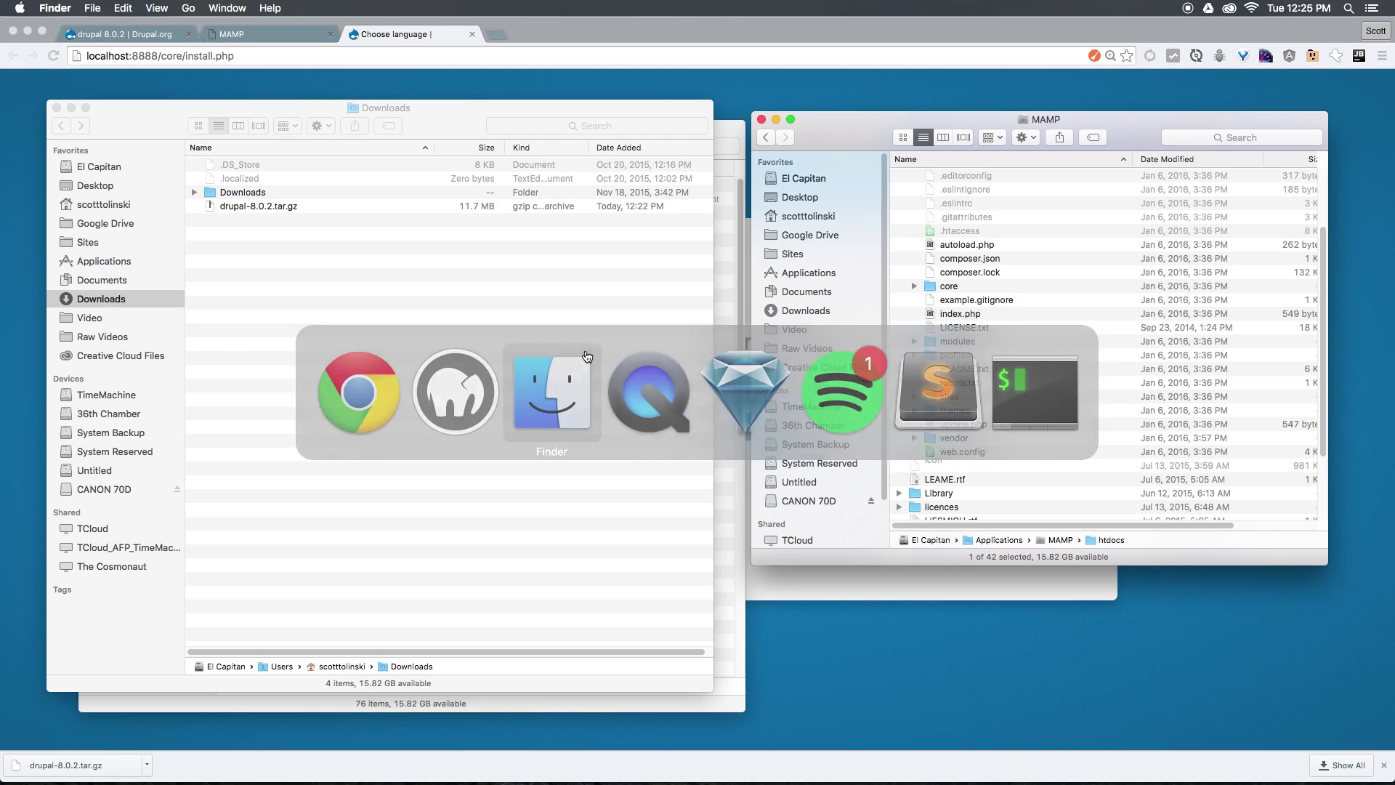
pyautogui.scroll(4, 925, 272)
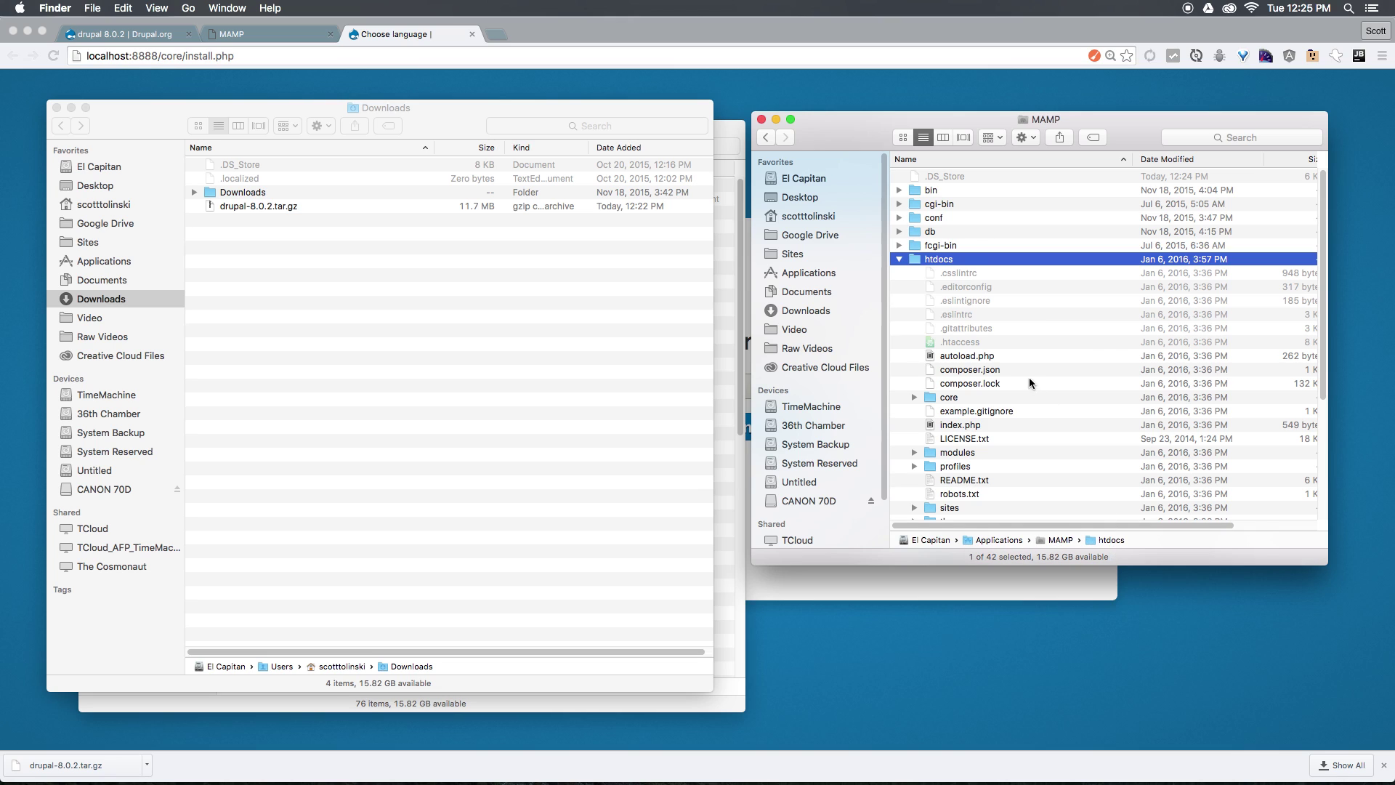
pyautogui.scroll(-3, 948, 359)
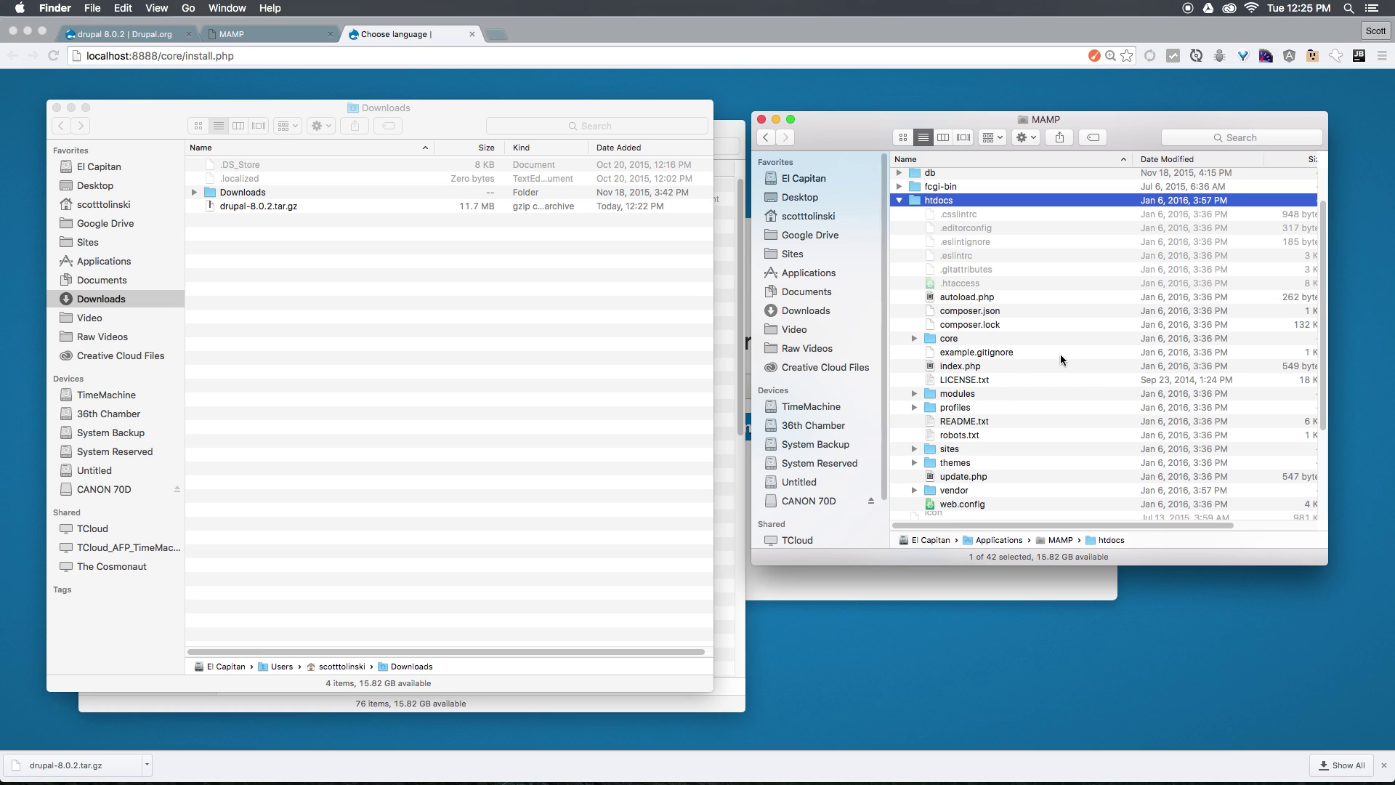
pyautogui.click(841, 76)
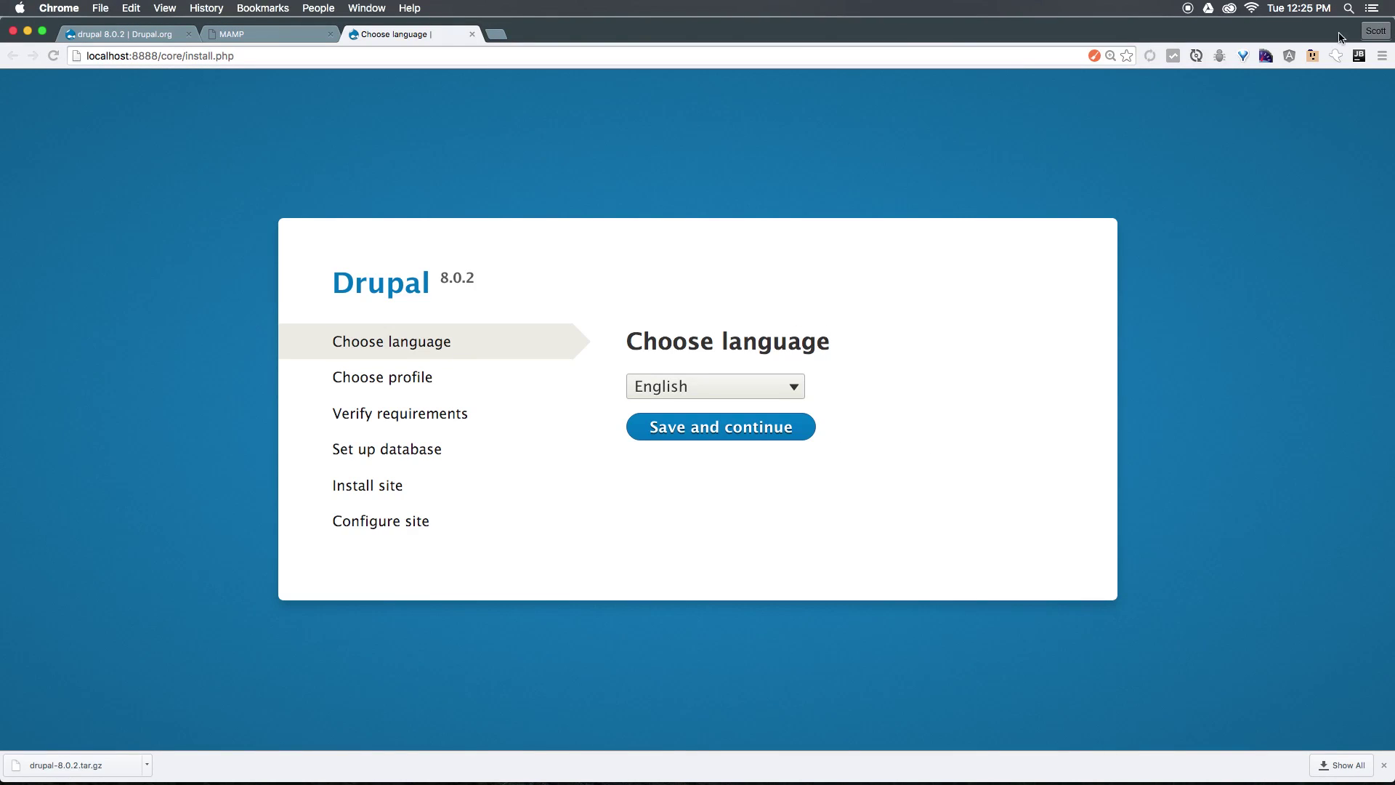
# Keep English as the language and continue with the Standard installation profile.
pyautogui.click(714, 427)
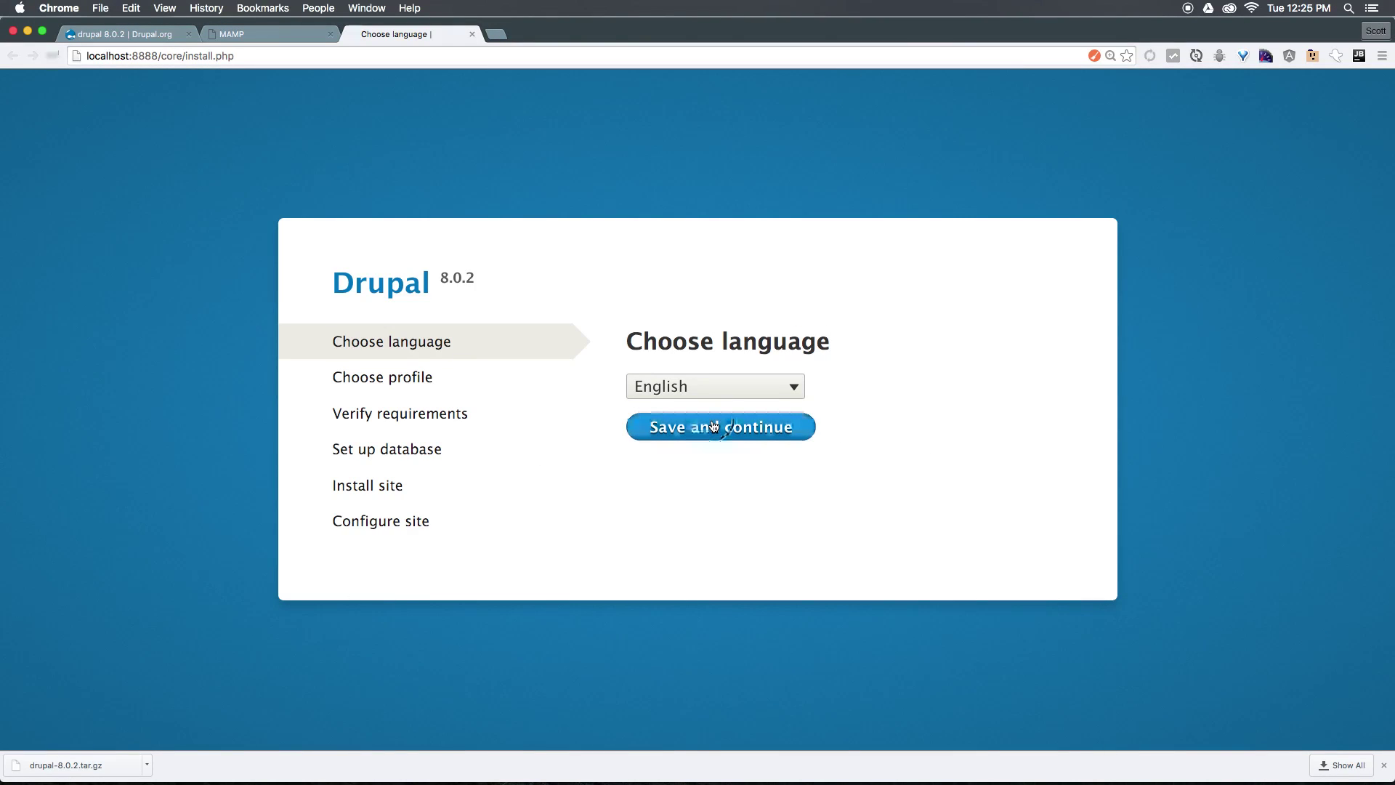
pyautogui.click(1383, 765)
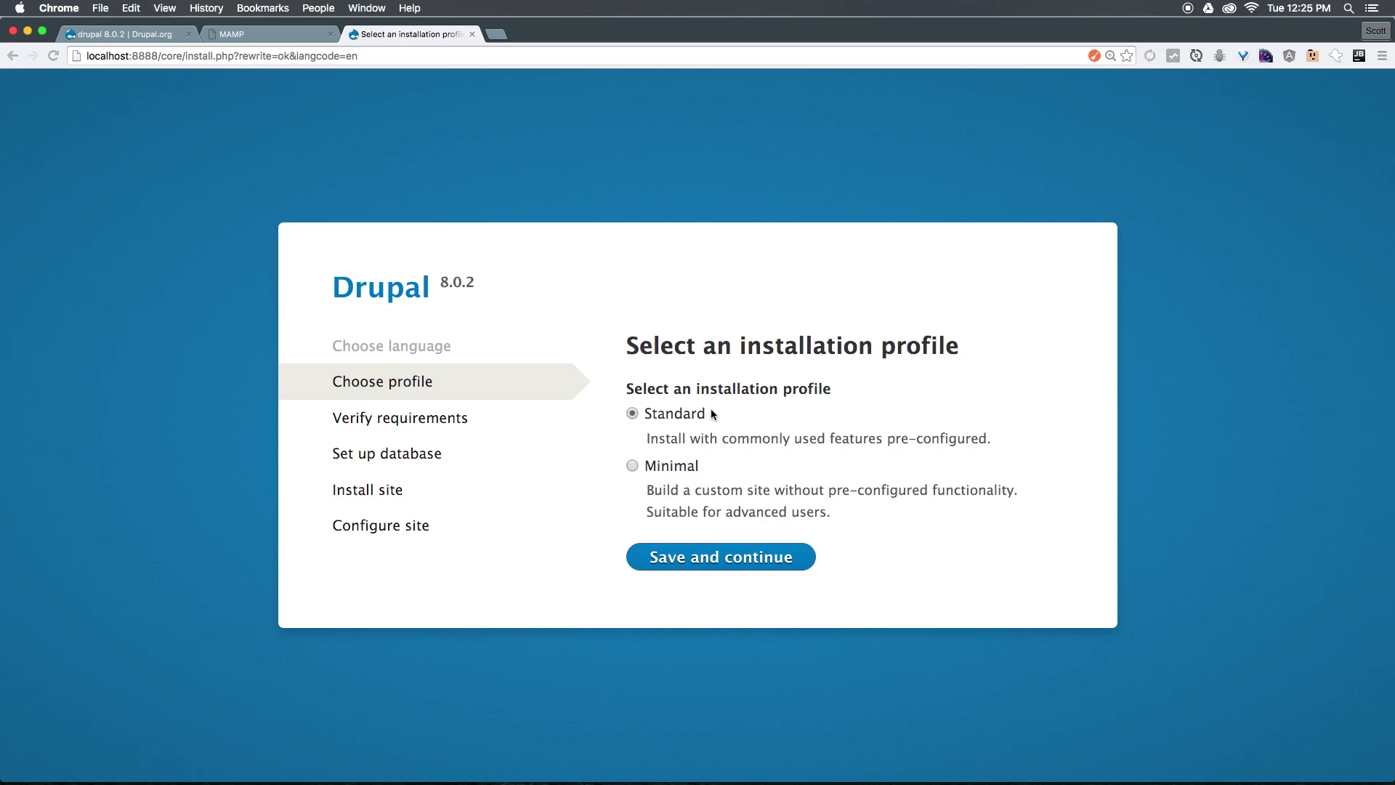
pyautogui.click(767, 567)
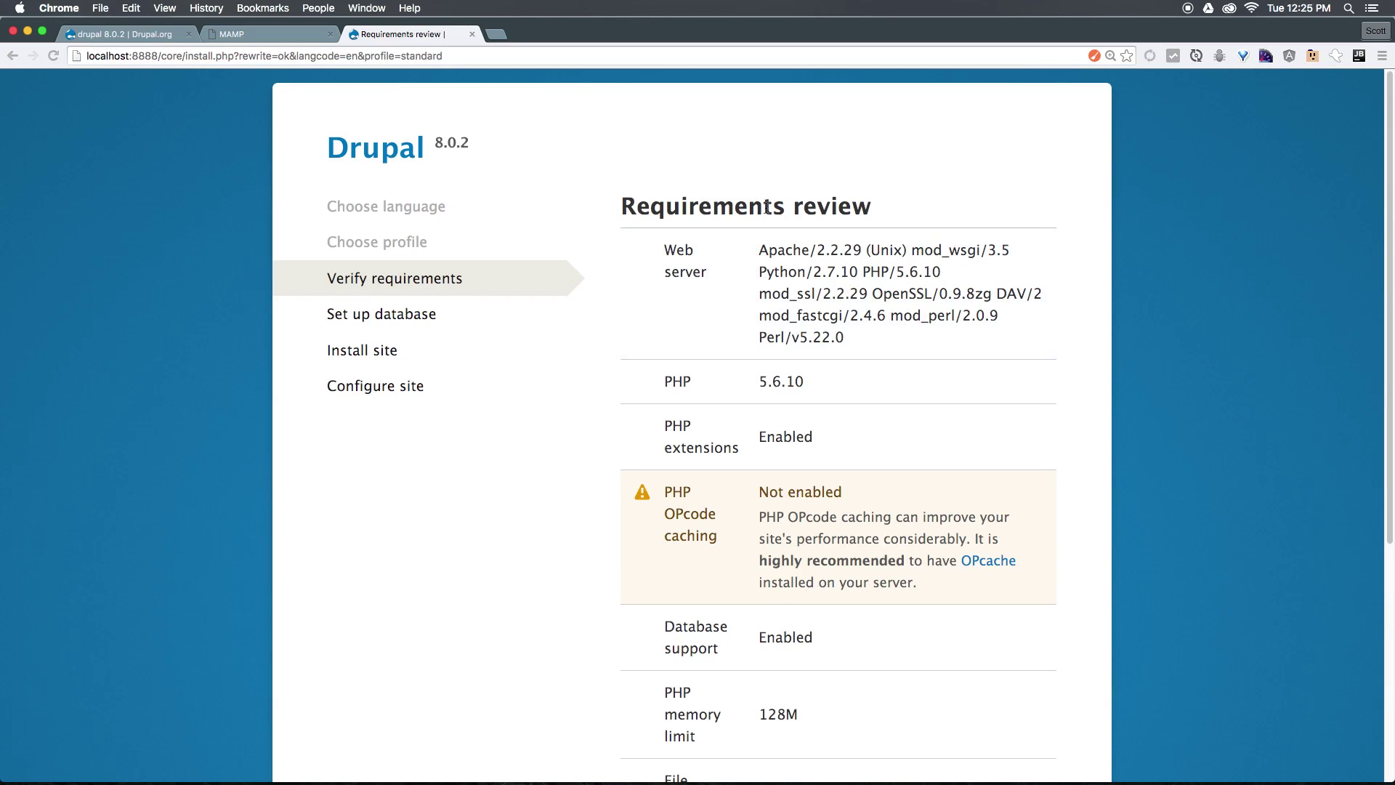
# Review the requirements check and continue anyway despite the OPcache warning.
pyautogui.scroll(-5, 703, 416)
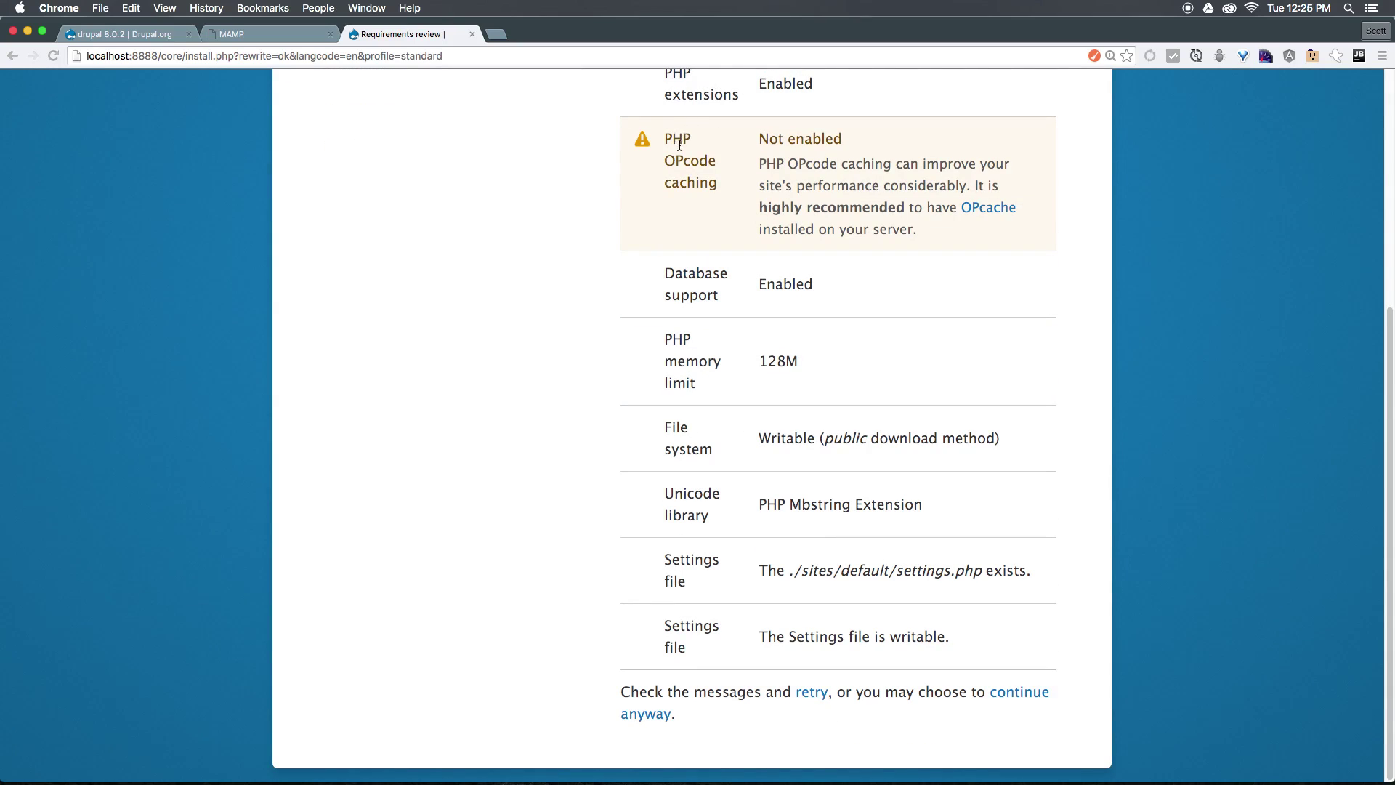
pyautogui.moveTo(679, 156); pyautogui.dragTo(791, 175)
pyautogui.click(746, 174)
pyautogui.scroll(5, 778, 603)
pyautogui.scroll(-5, 778, 603)
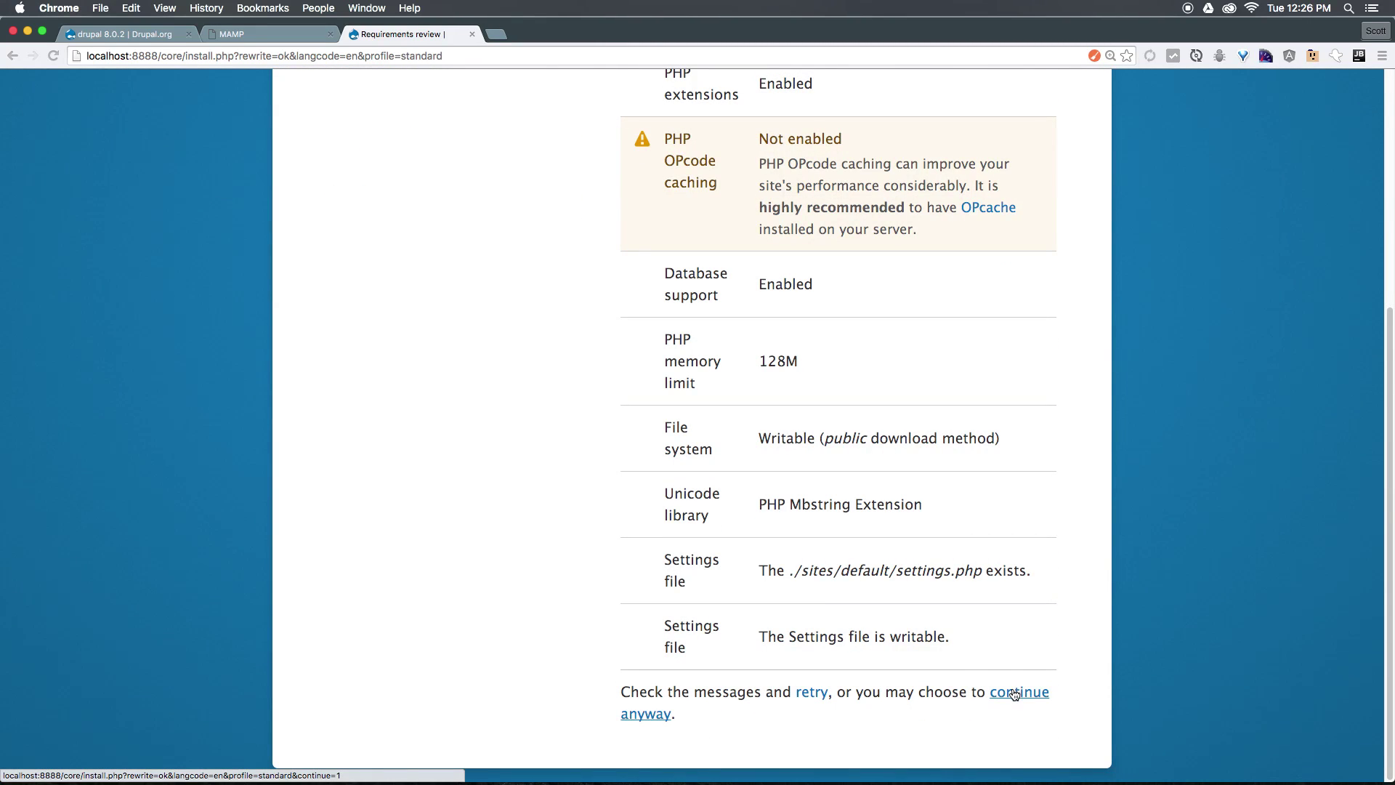
pyautogui.click(1014, 693)
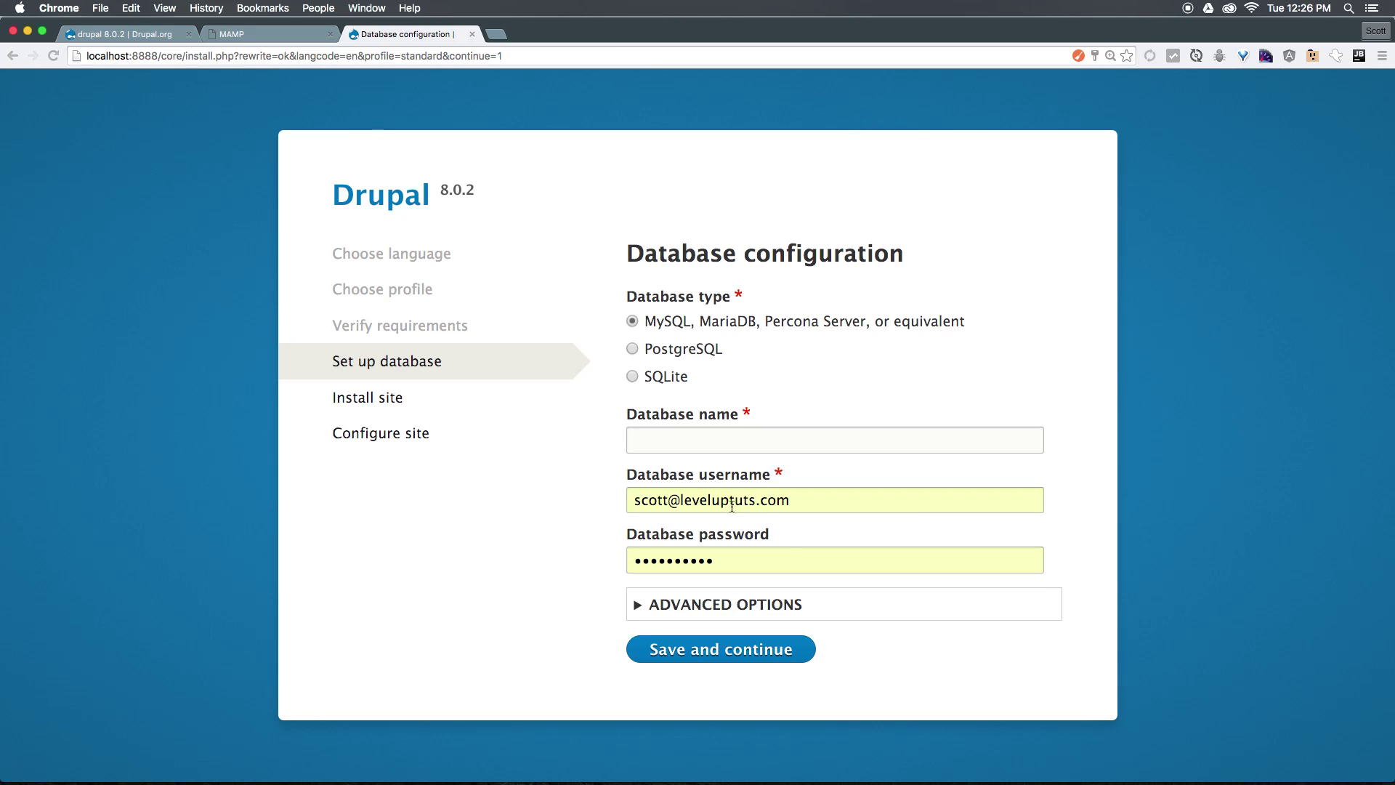
# Leave the Database name and username fields unfilled and switch to the MAMP start page tab.
pyautogui.click(876, 437)
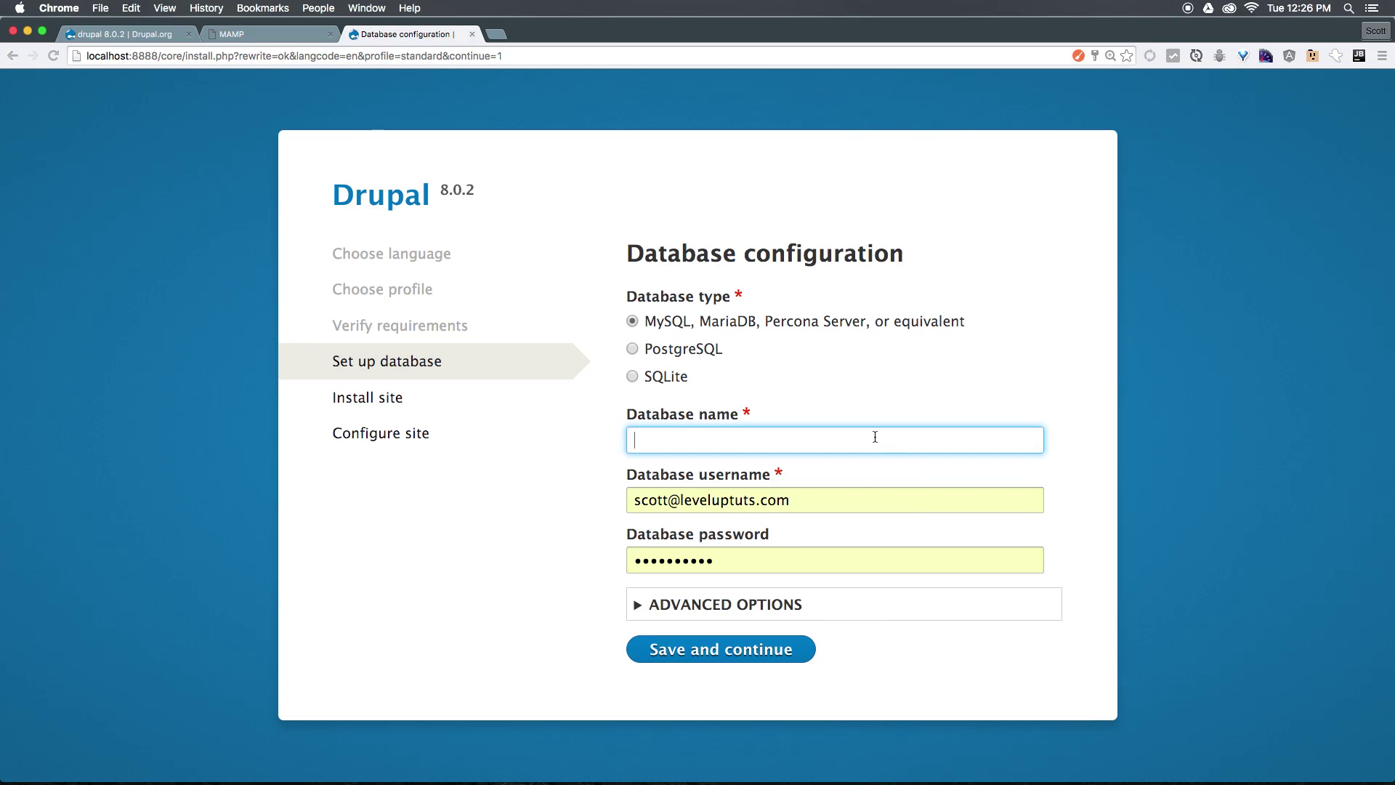
pyautogui.click(835, 500)
pyautogui.doubleClick(834, 502)
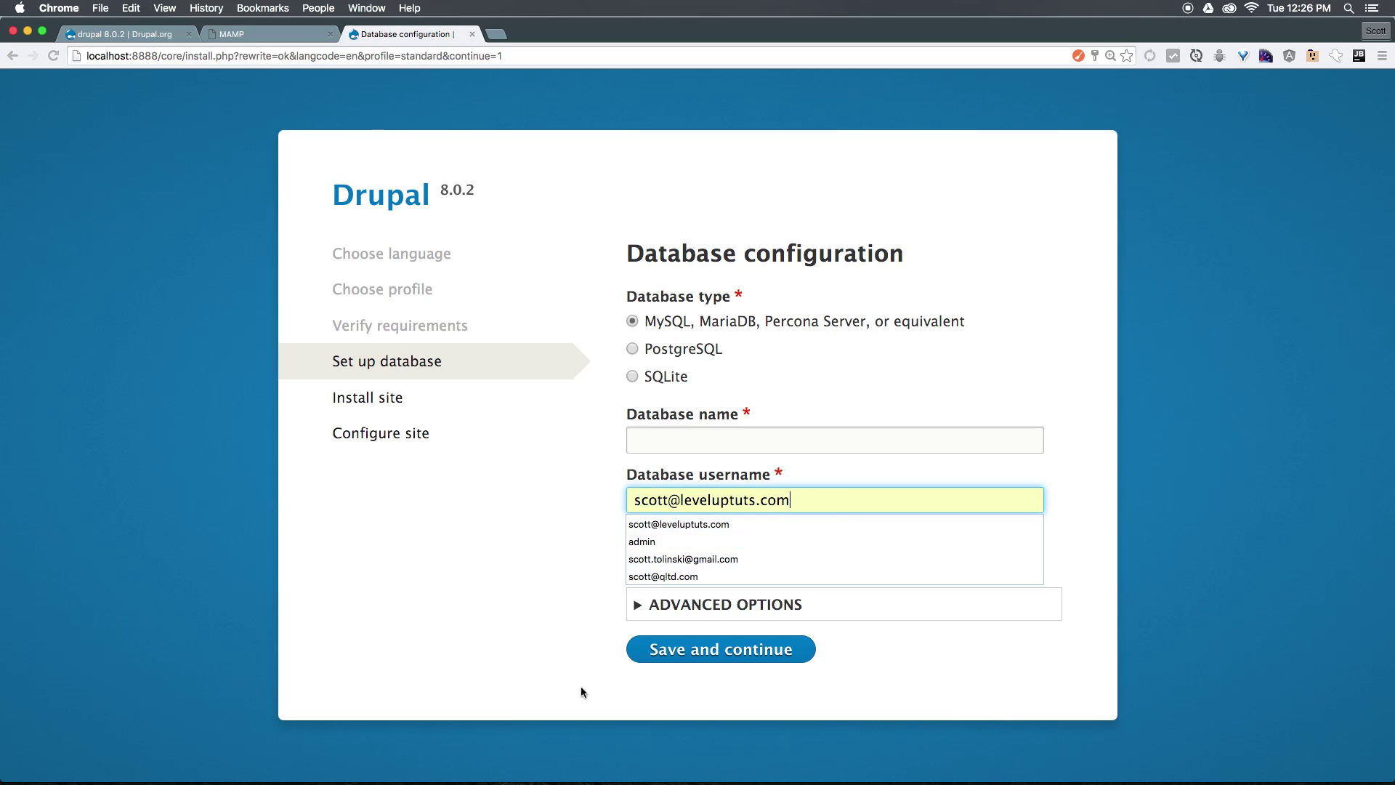
pyautogui.click(507, 649)
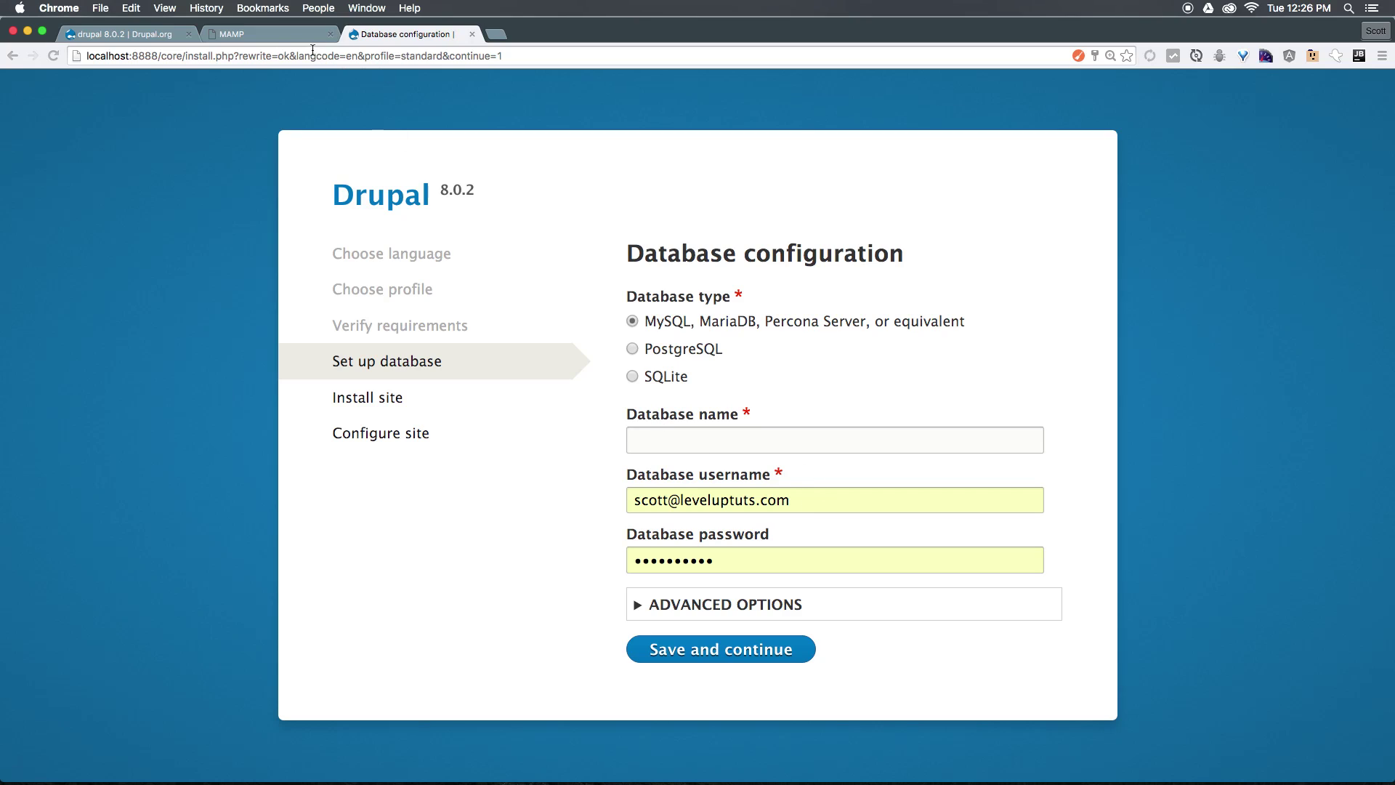
pyautogui.click(242, 33)
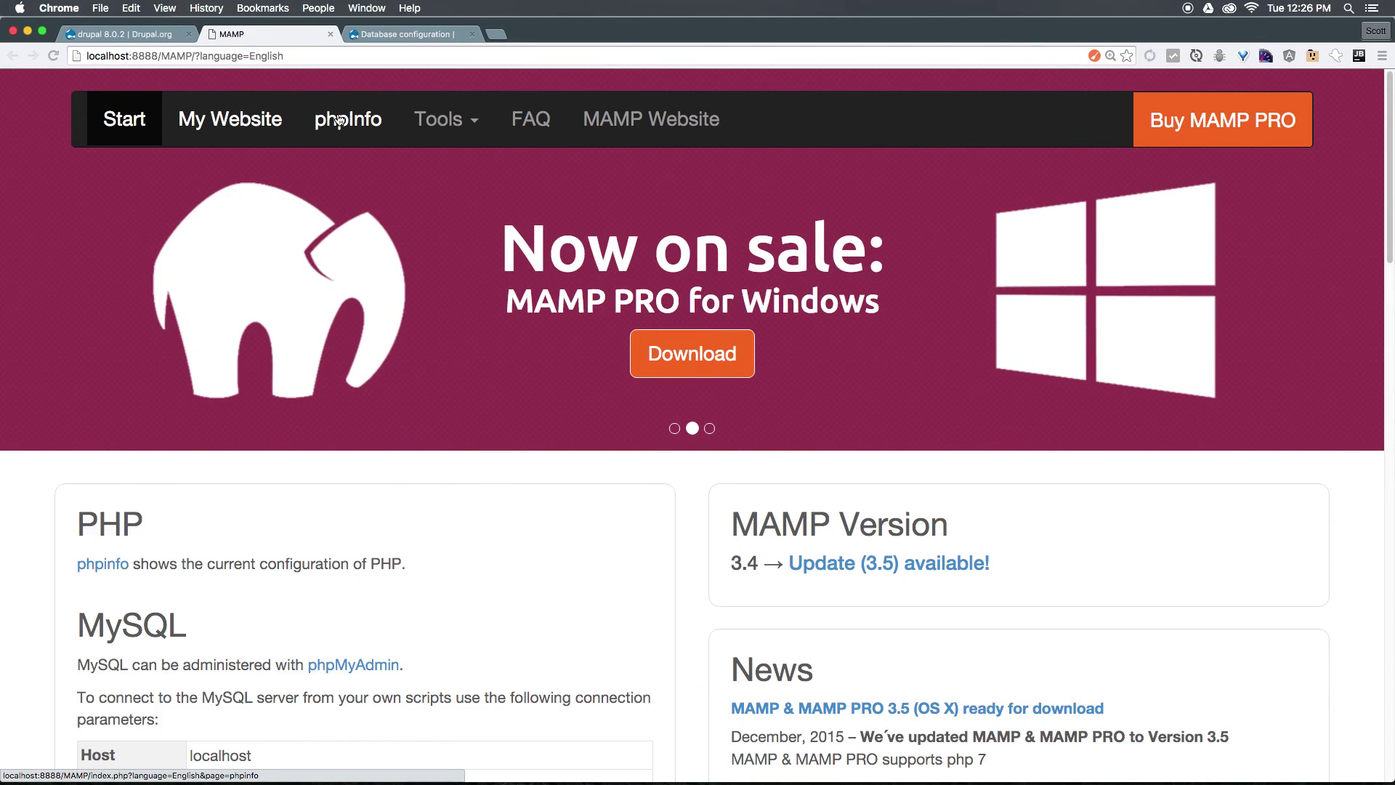
# Open phpMyAdmin from MAMP's Tools and create an empty database named drupal8.
pyautogui.click(439, 119)
pyautogui.click(465, 171)
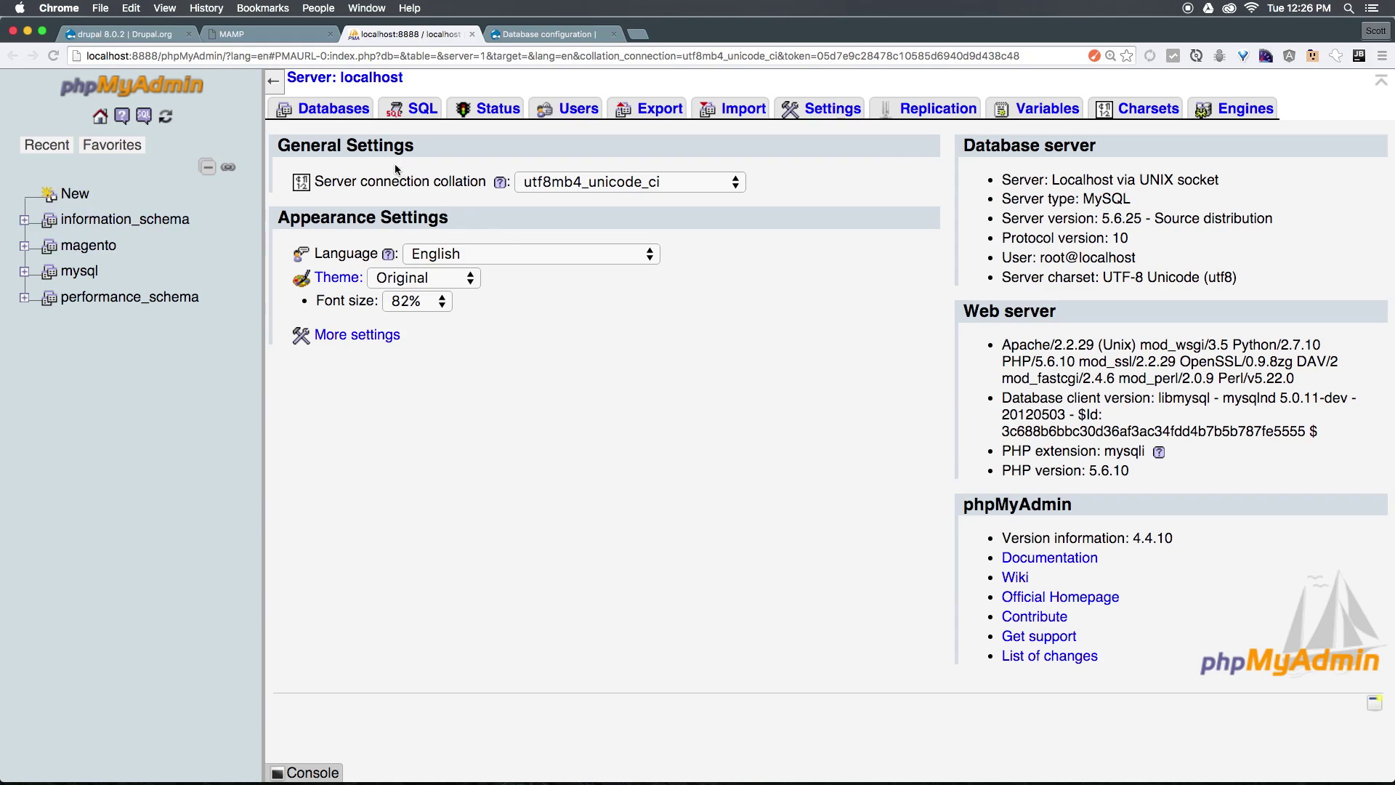
pyautogui.click(334, 108)
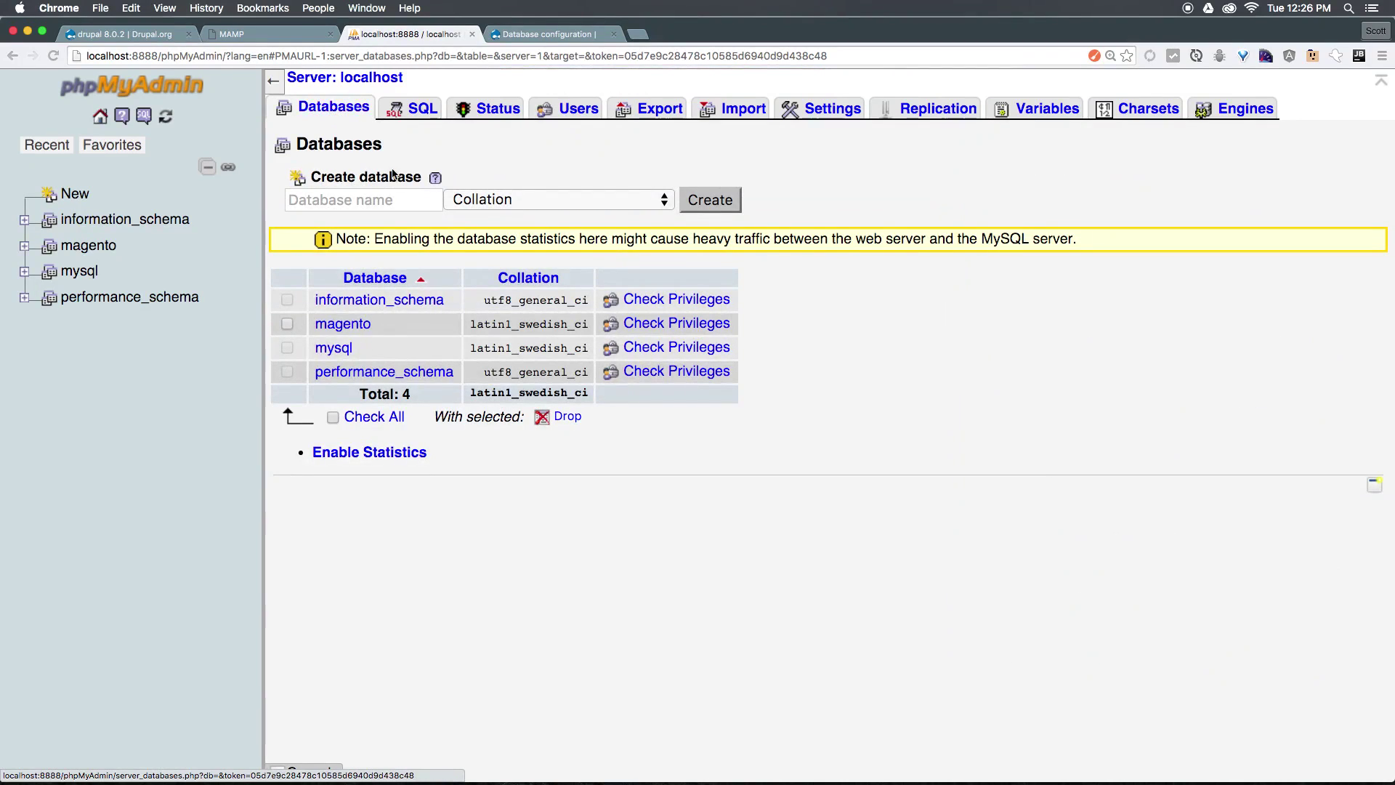
pyautogui.click(392, 203)
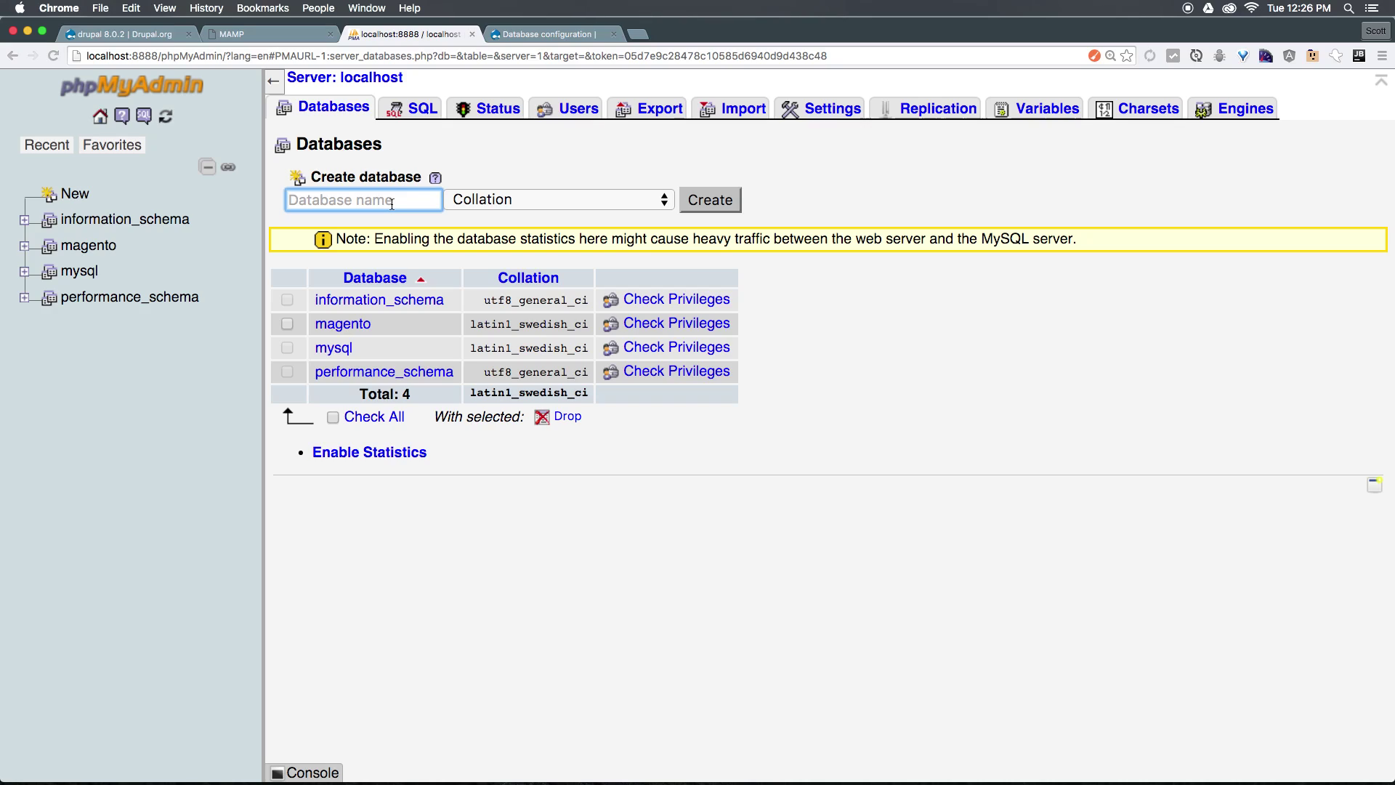
pyautogui.write('drupal8')
pyautogui.click(698, 200)
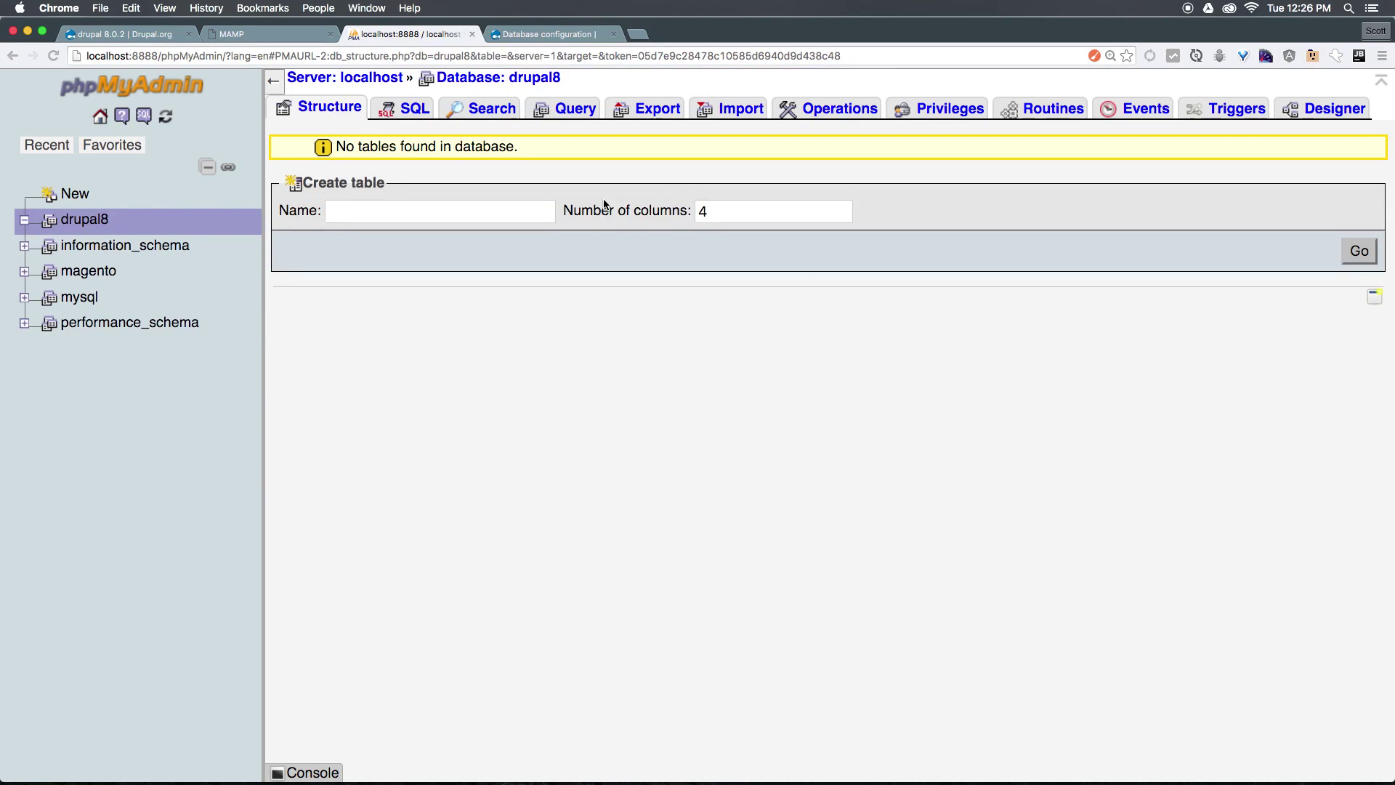
# Enter drupal8 as the Database name in the Drupal installer.
pyautogui.click(549, 33)
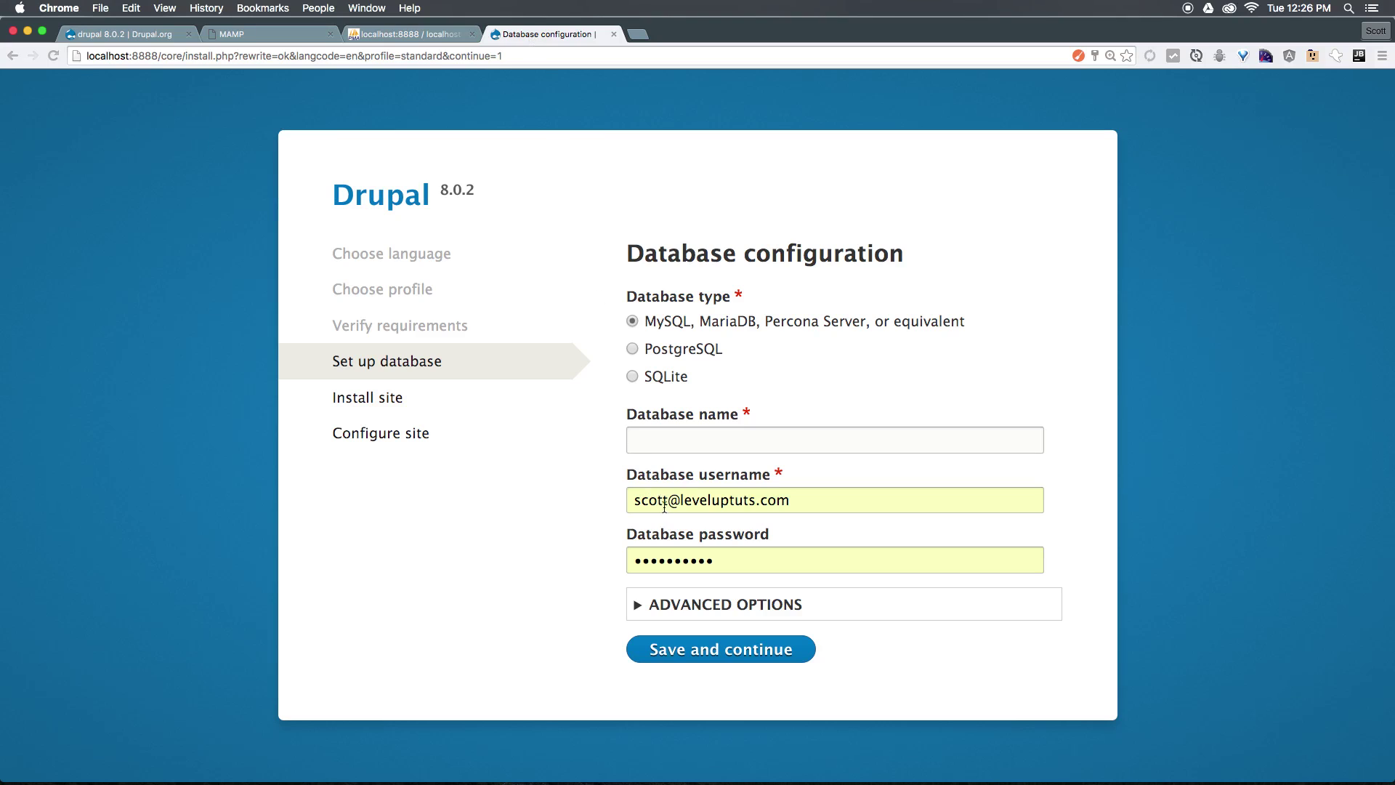
pyautogui.click(719, 446)
pyautogui.write('dr')
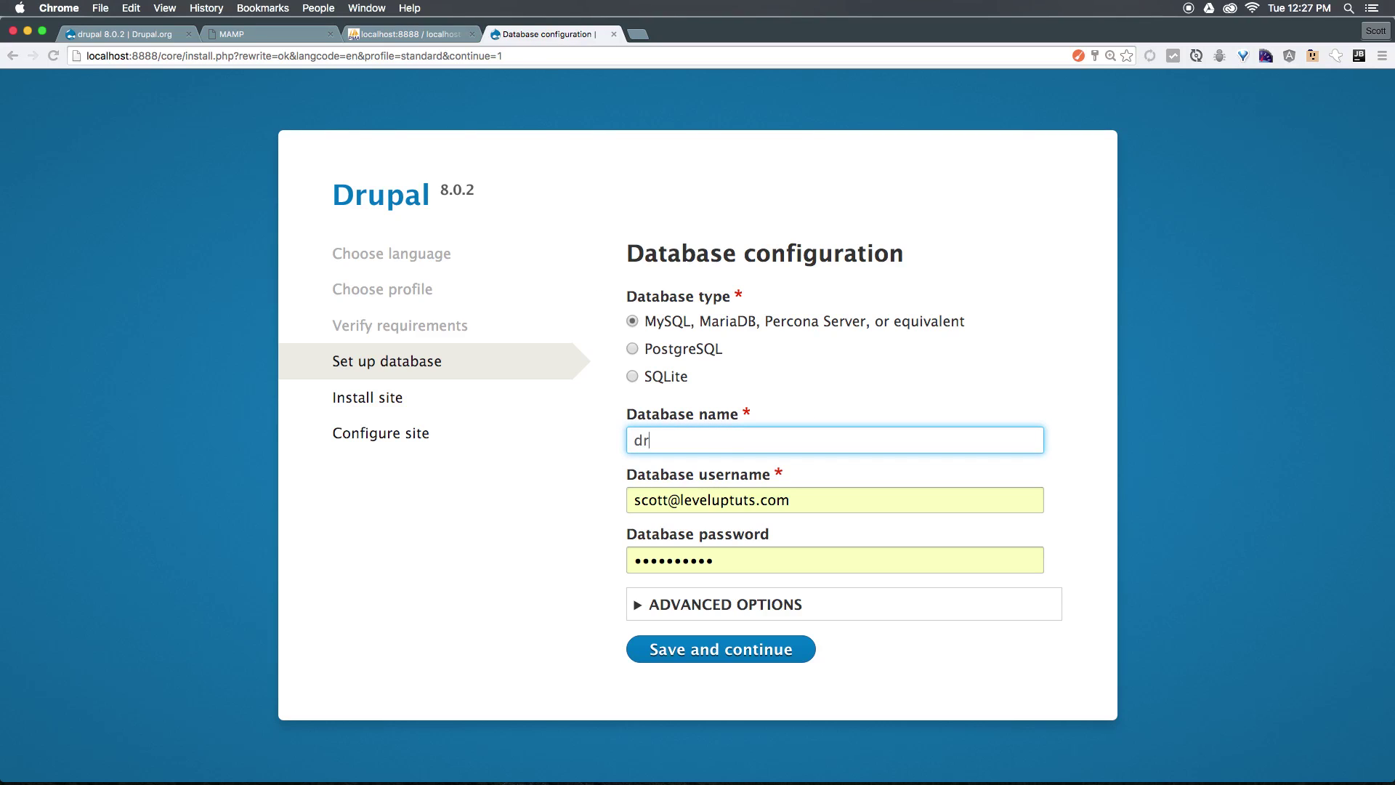
pyautogui.write('upal8')
pyautogui.click(969, 298)
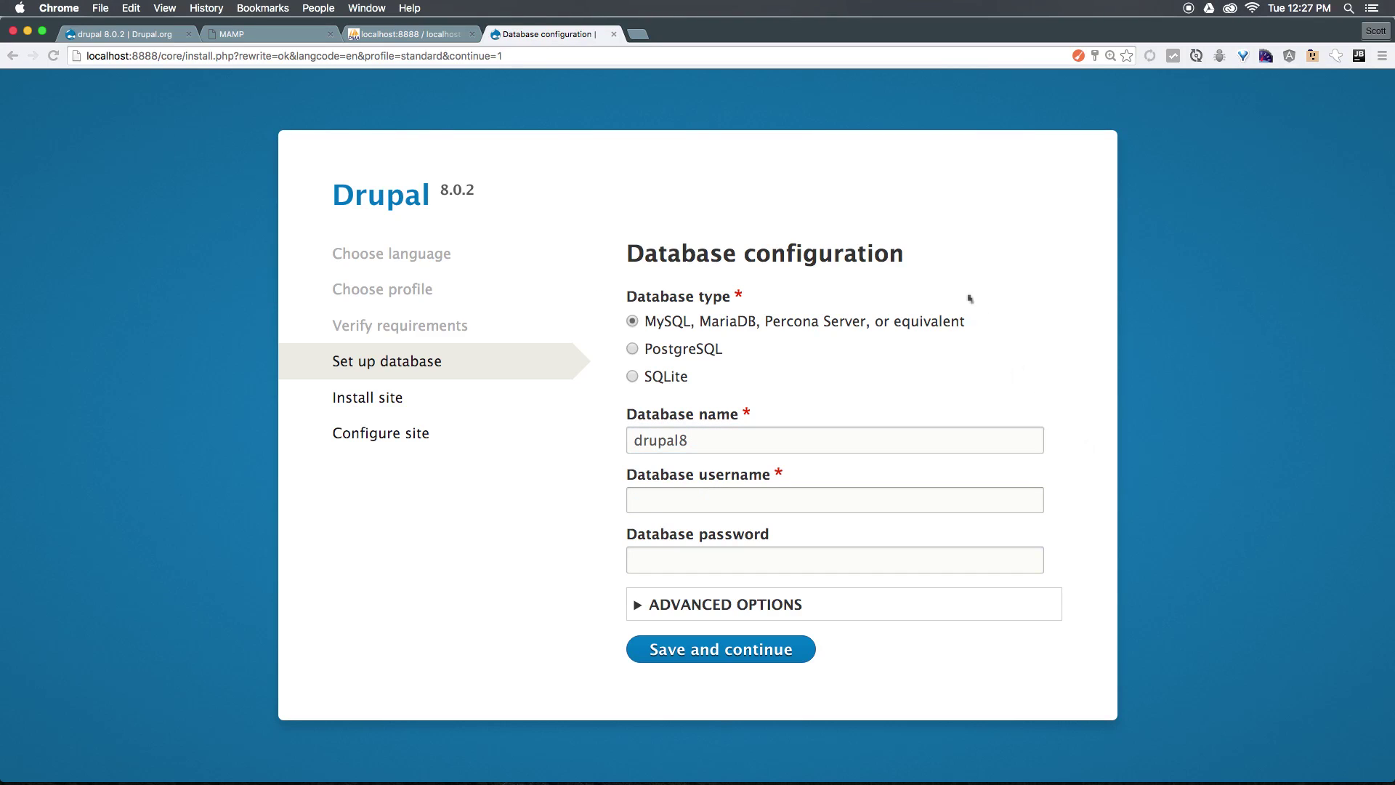
# Check the new database in phpMyAdmin and copy the MySQL user 'root' from the MAMP start page.
pyautogui.click(423, 34)
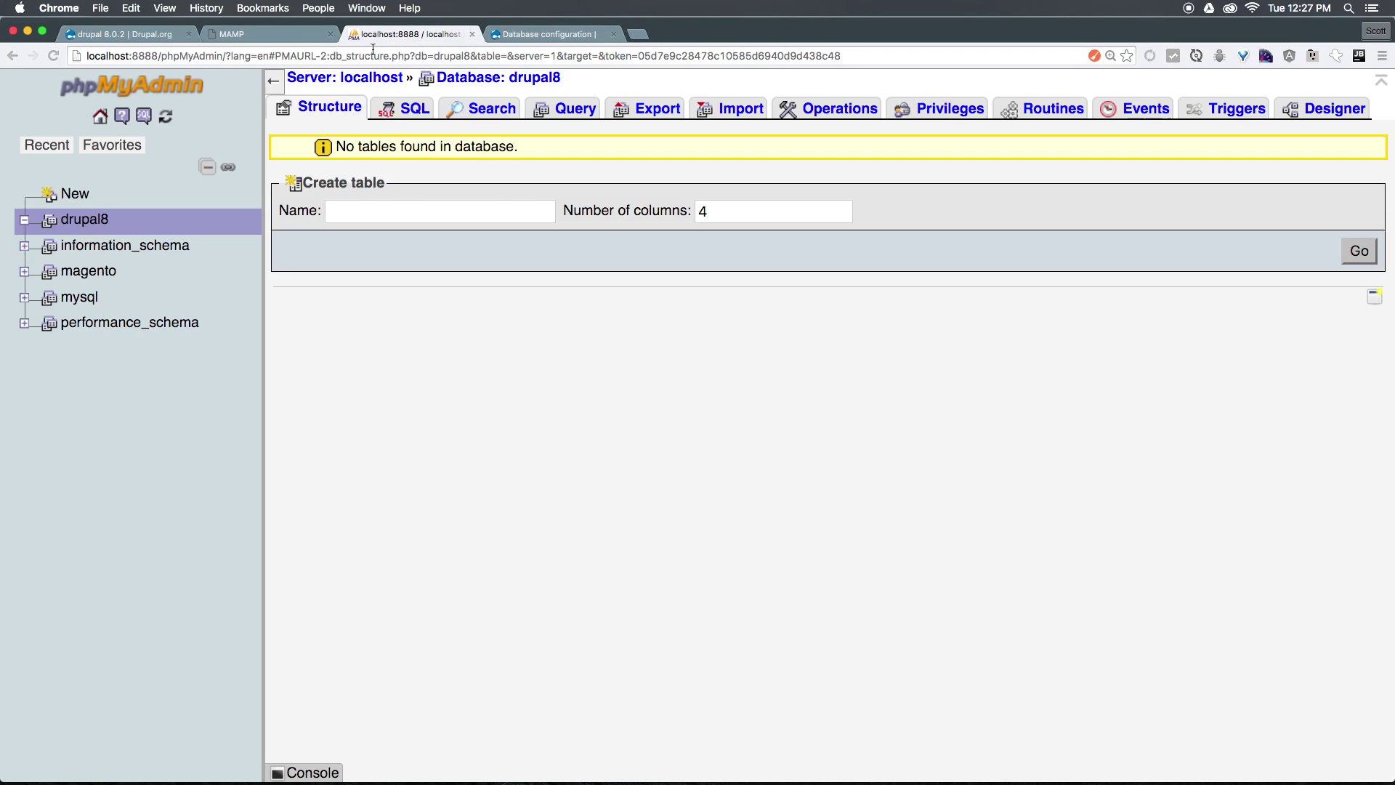
pyautogui.click(298, 34)
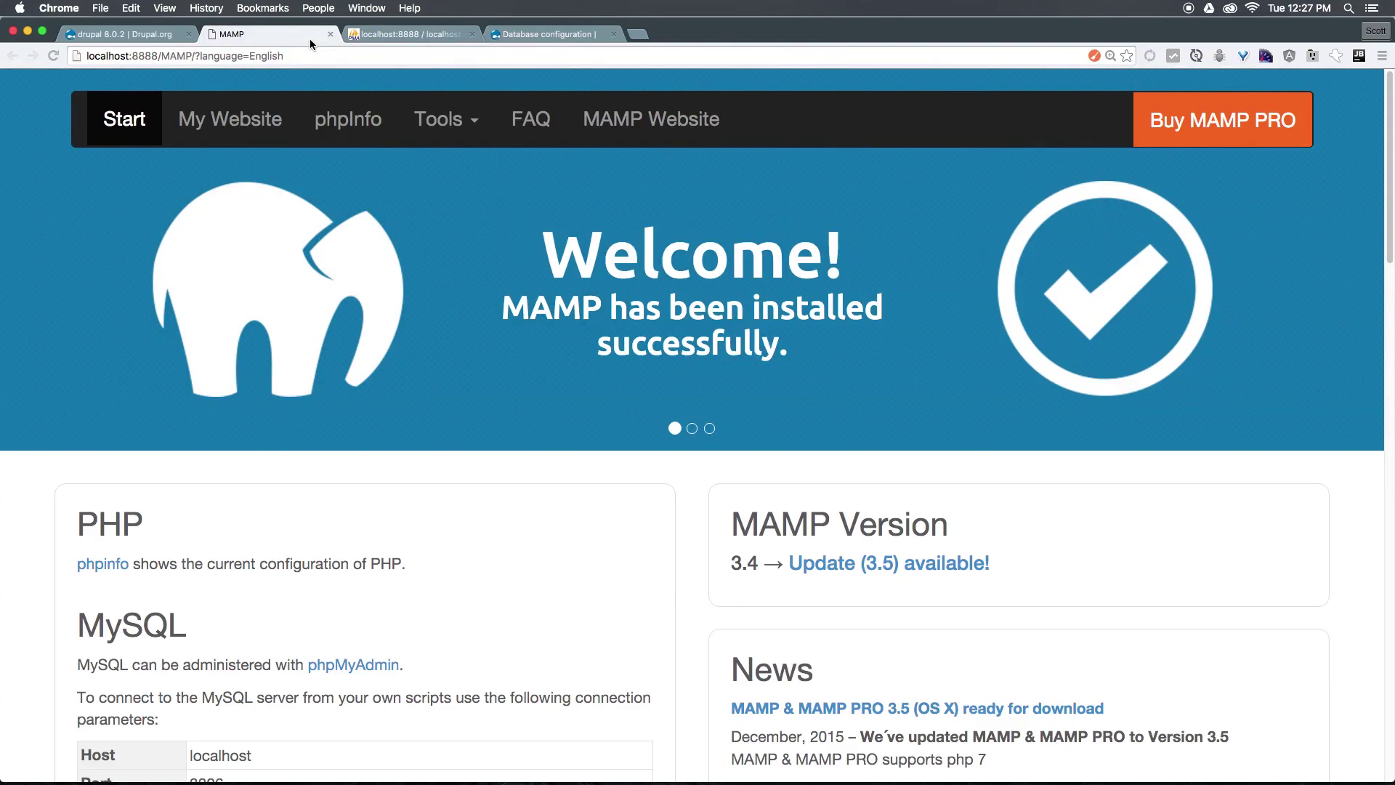
pyautogui.scroll(-1, 656, 518)
pyautogui.scroll(-5, 655, 518)
pyautogui.doubleClick(211, 366)
pyautogui.press('super+c')
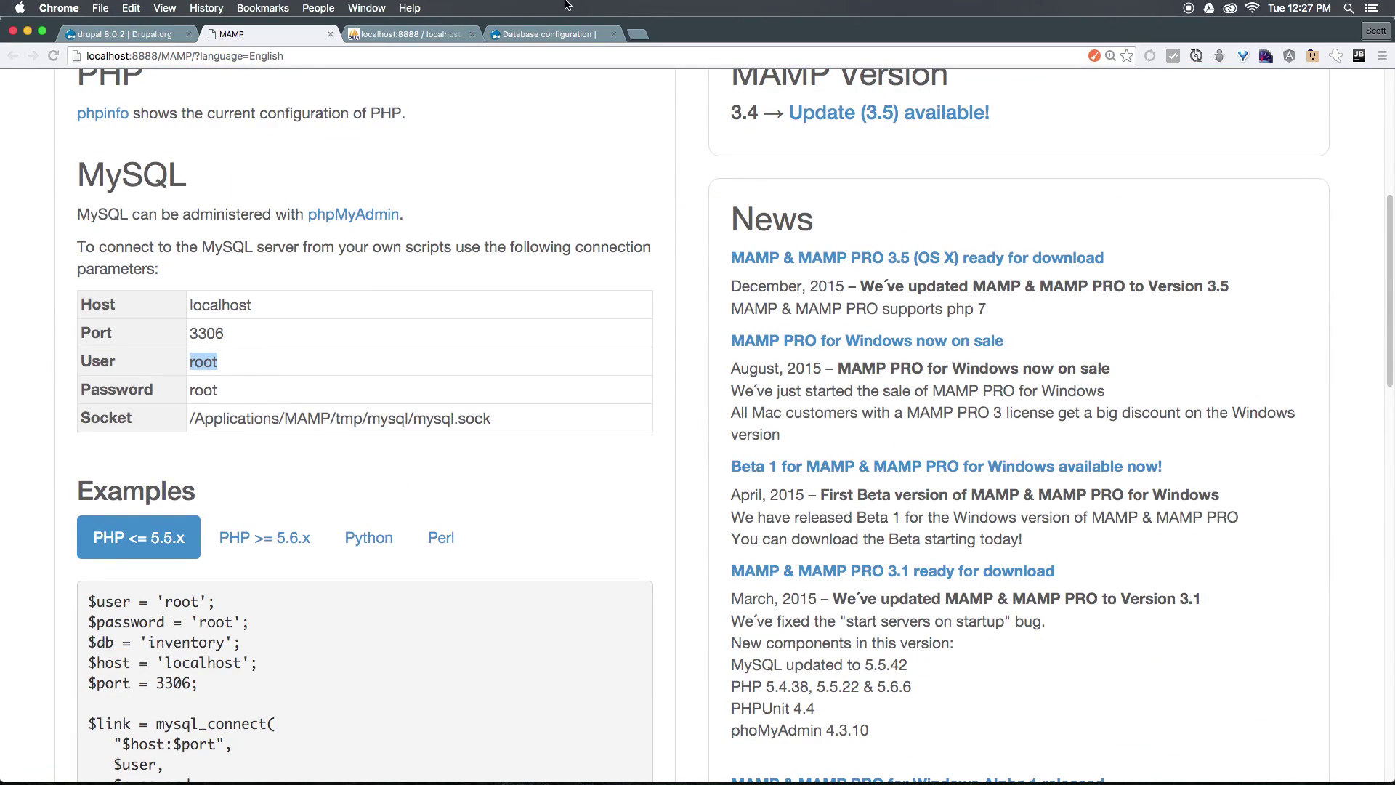
# Fill in root as database username, type the database password, and submit the settings.
pyautogui.click(555, 34)
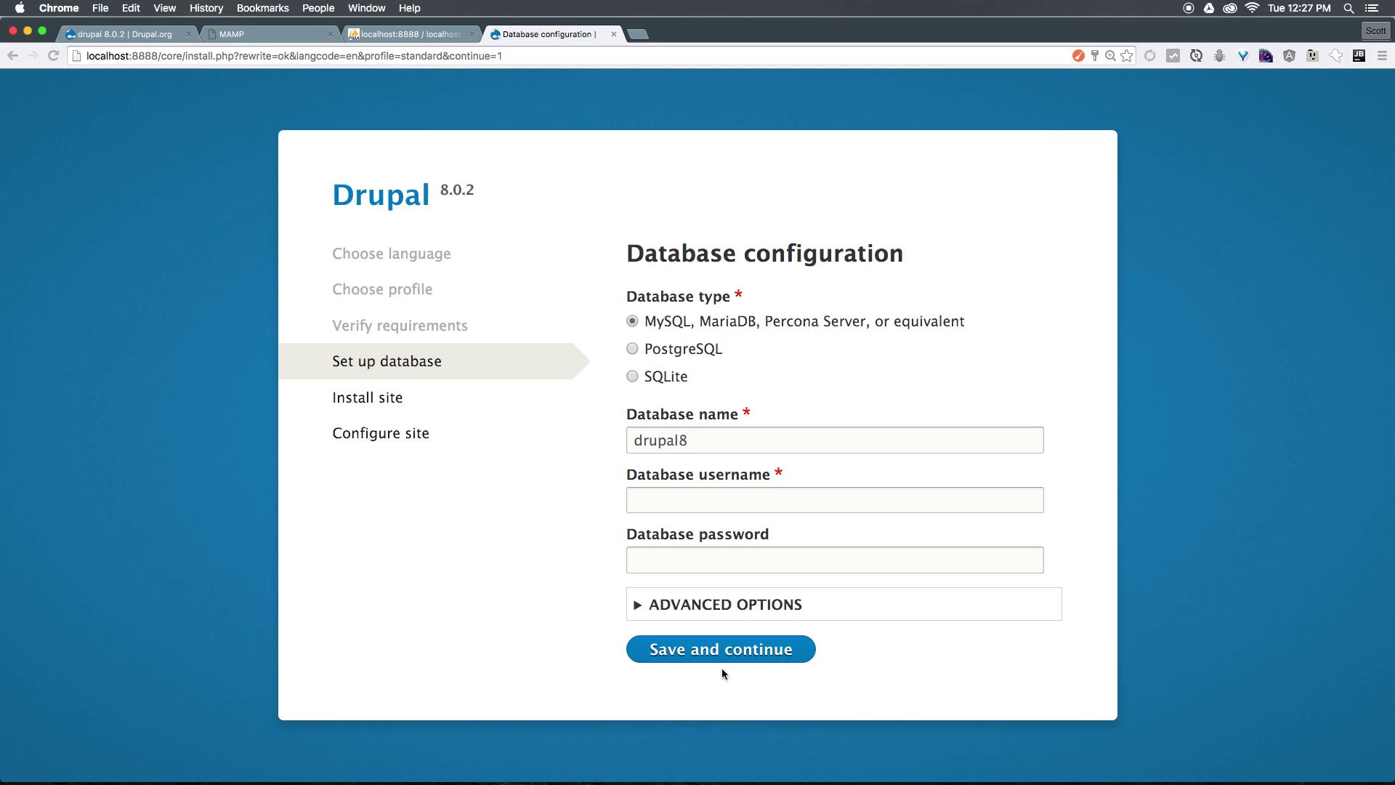
pyautogui.click(772, 500)
pyautogui.press('super+v')
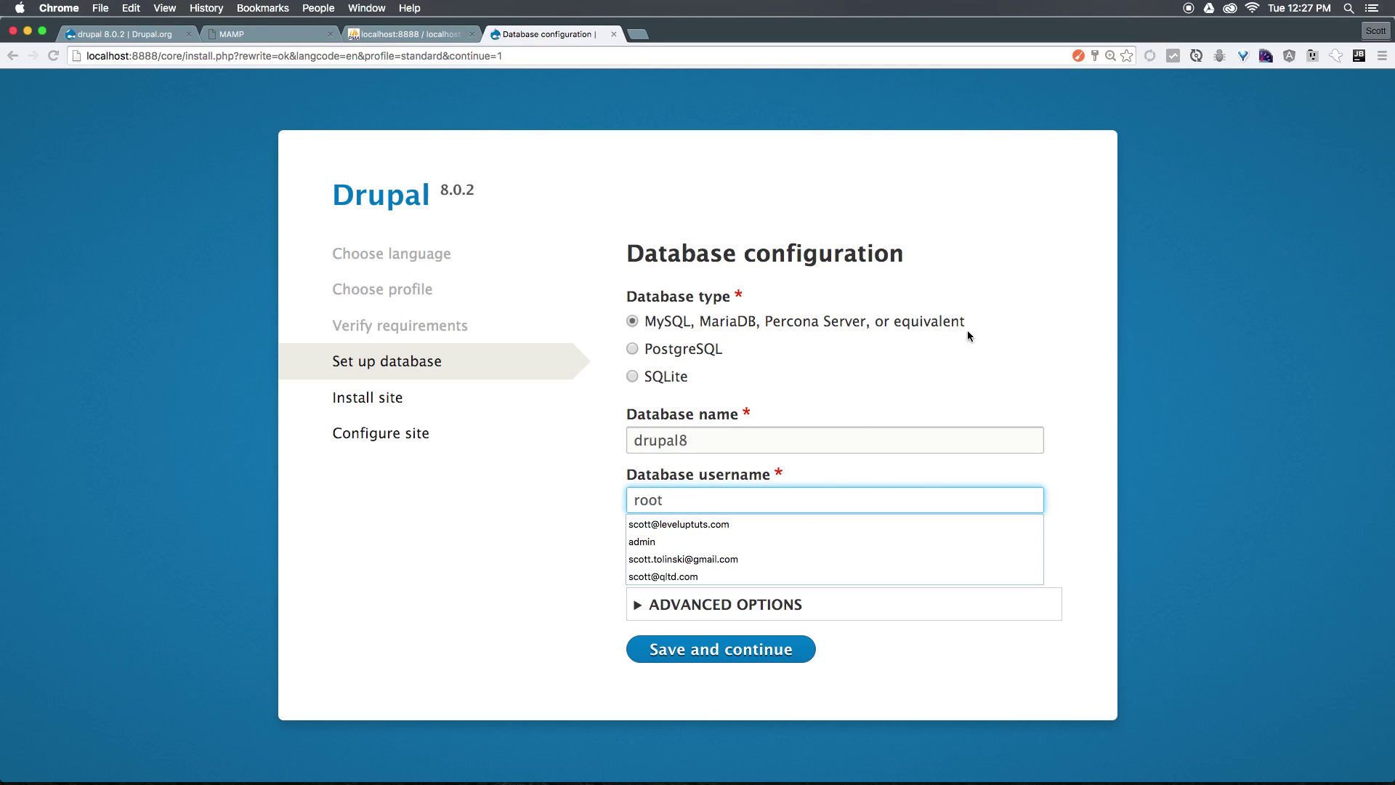
pyautogui.press('Escape')
pyautogui.press('super+a')
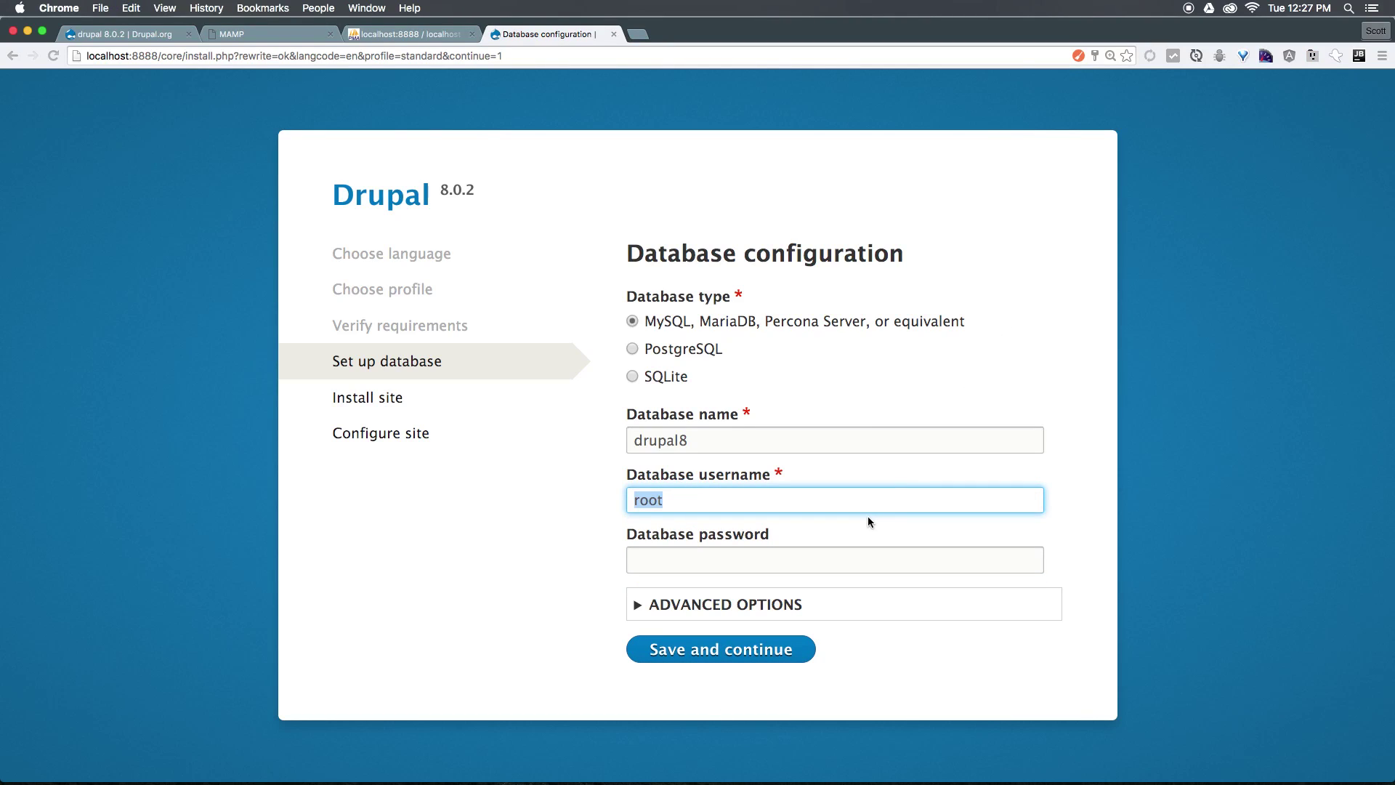
pyautogui.press('Tab')
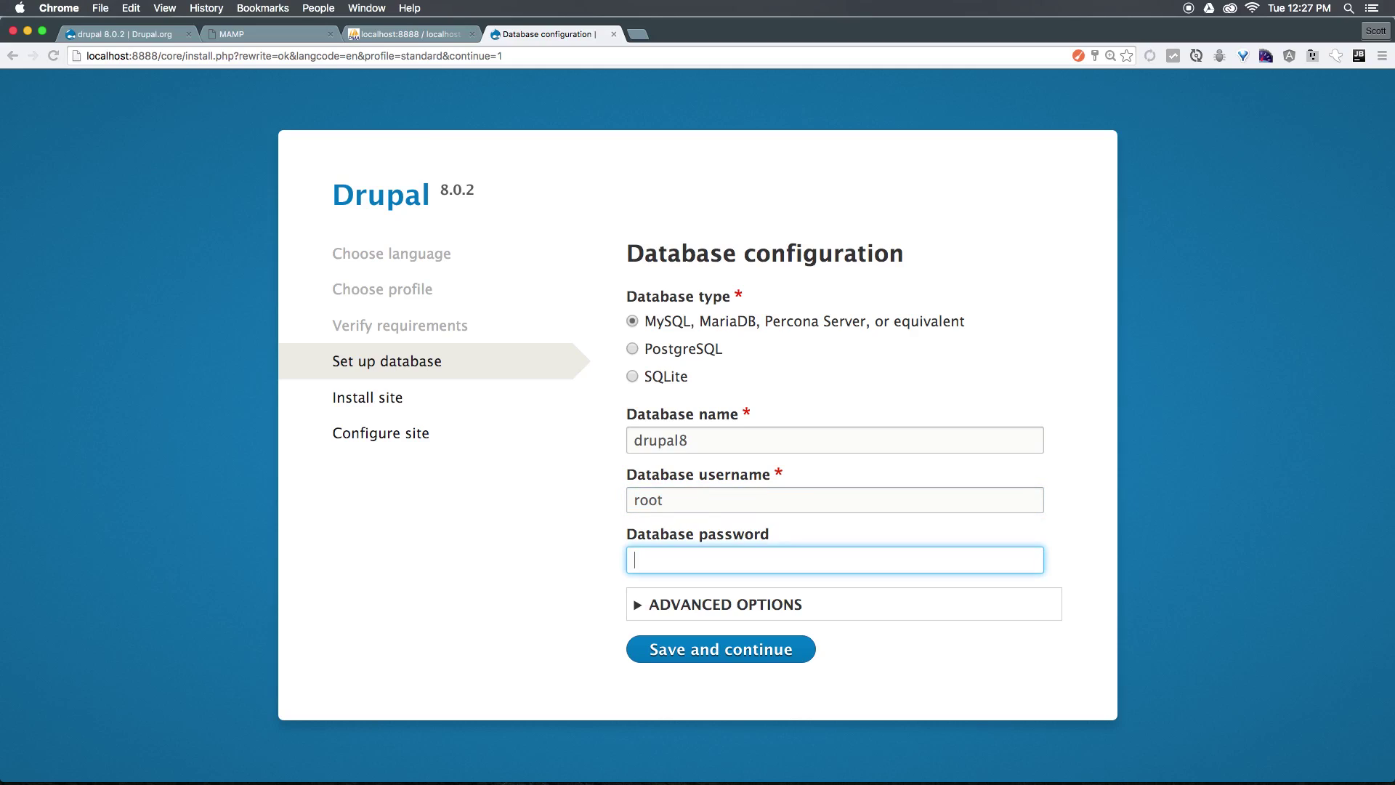
pyautogui.write('root')
pyautogui.click(725, 648)
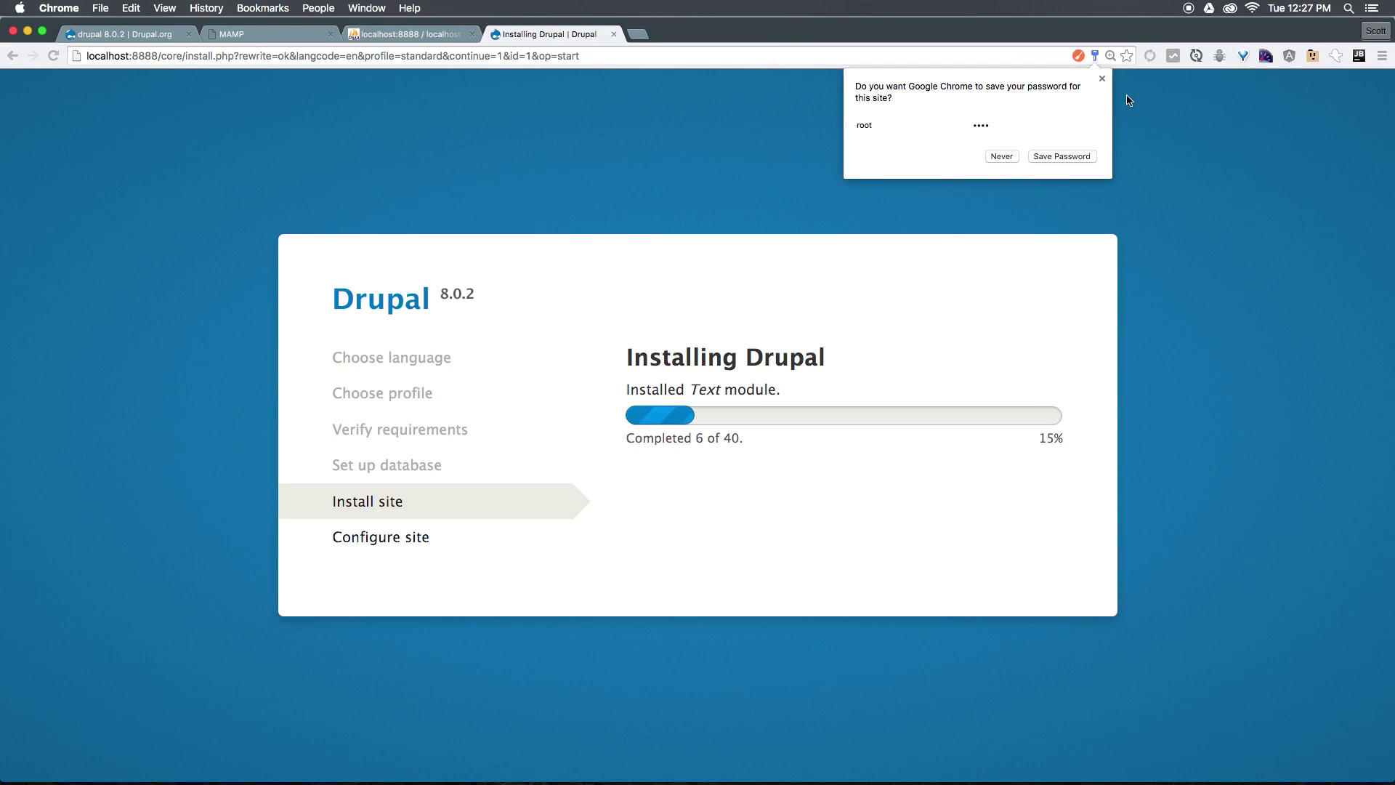
# Dismiss Chrome's save-password prompt while Drupal installs through to the Configure site step.
pyautogui.click(1102, 79)
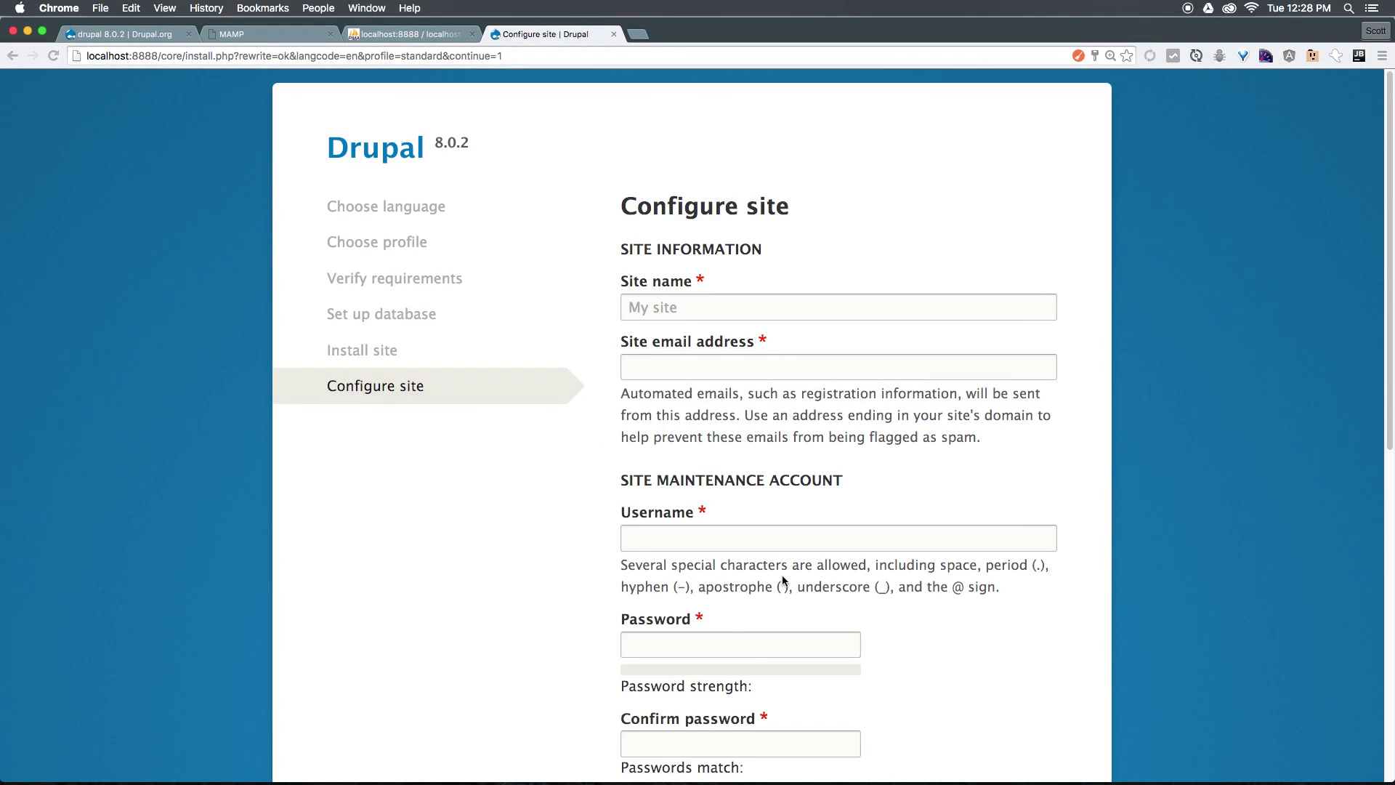
# Name the site 'Level Up' and fill the site e-mail address from the autofill suggestion.
pyautogui.click(652, 308)
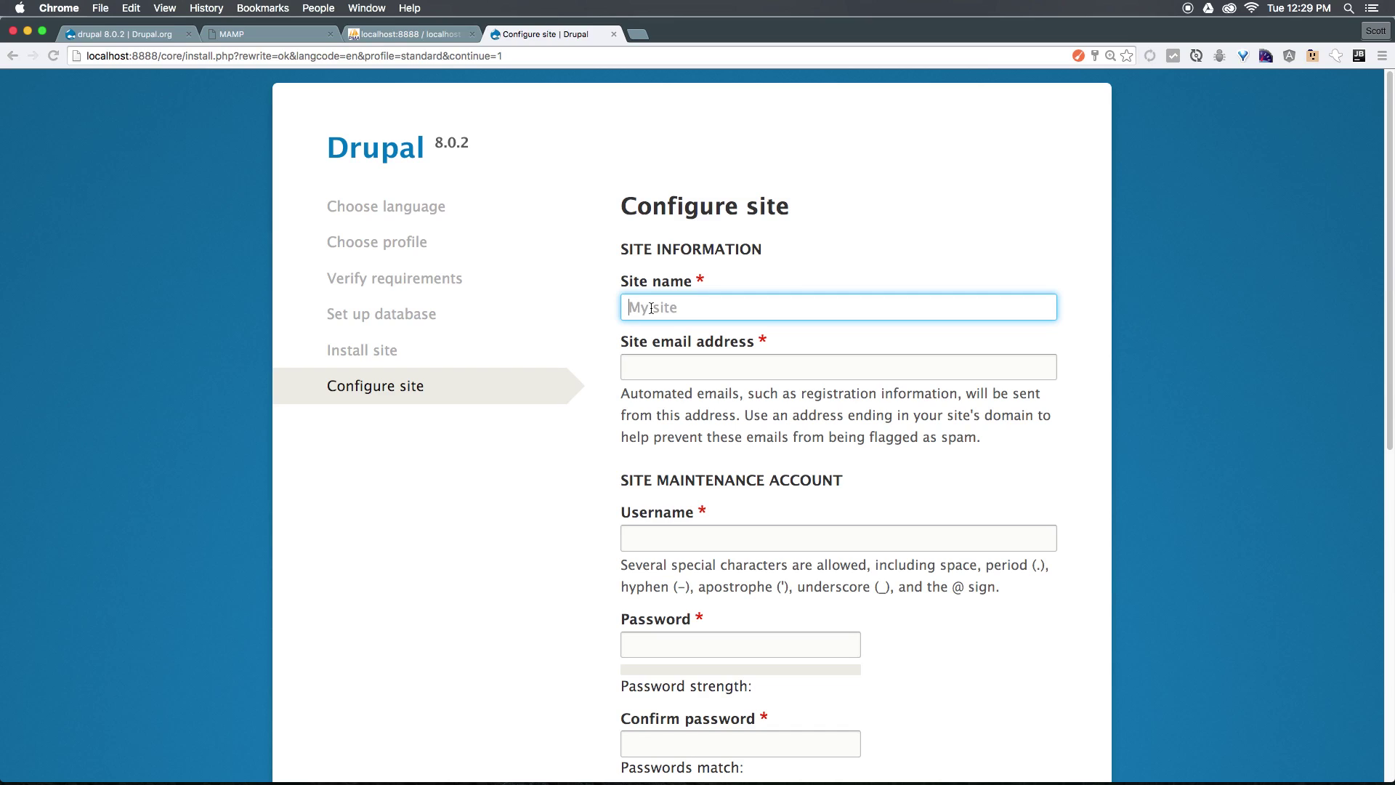
pyautogui.write('Level Up')
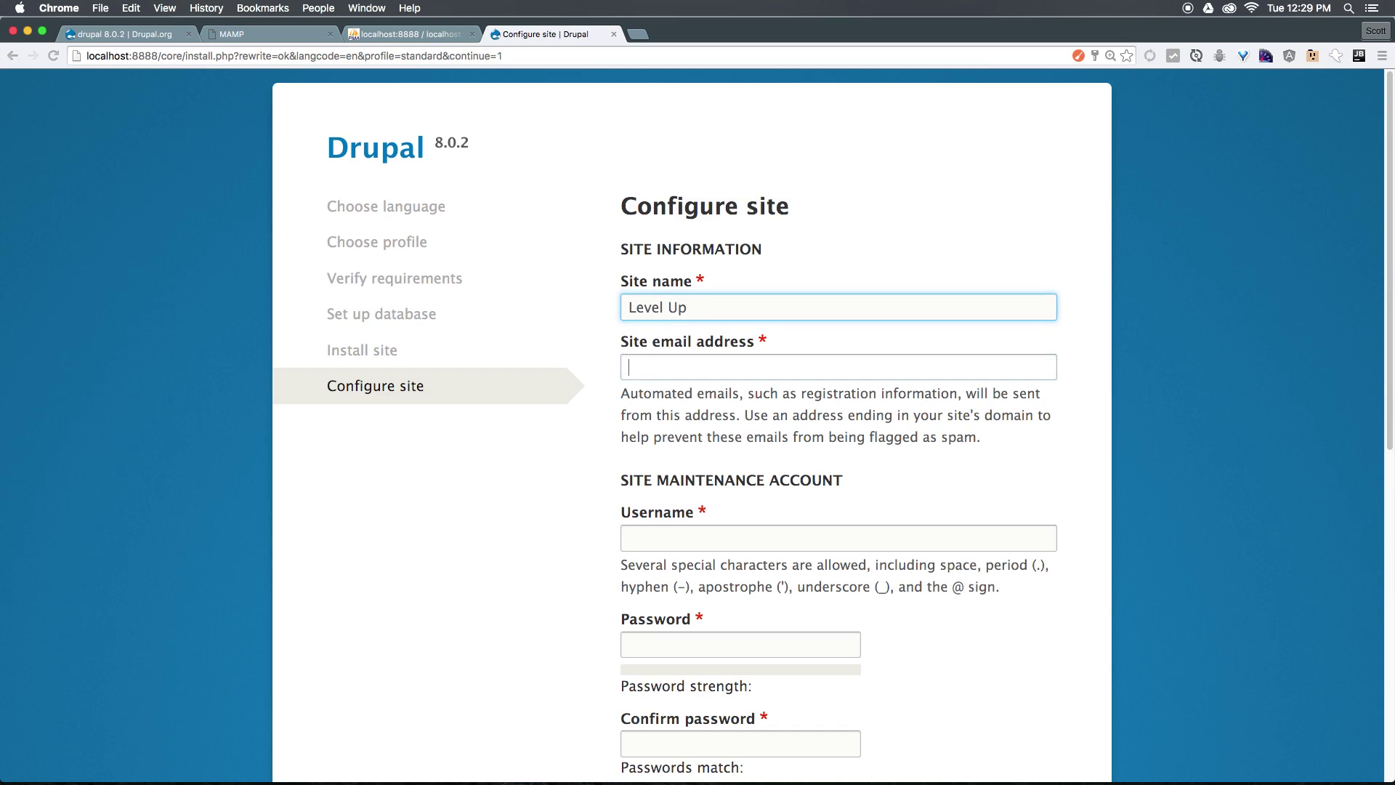
pyautogui.press('Tab')
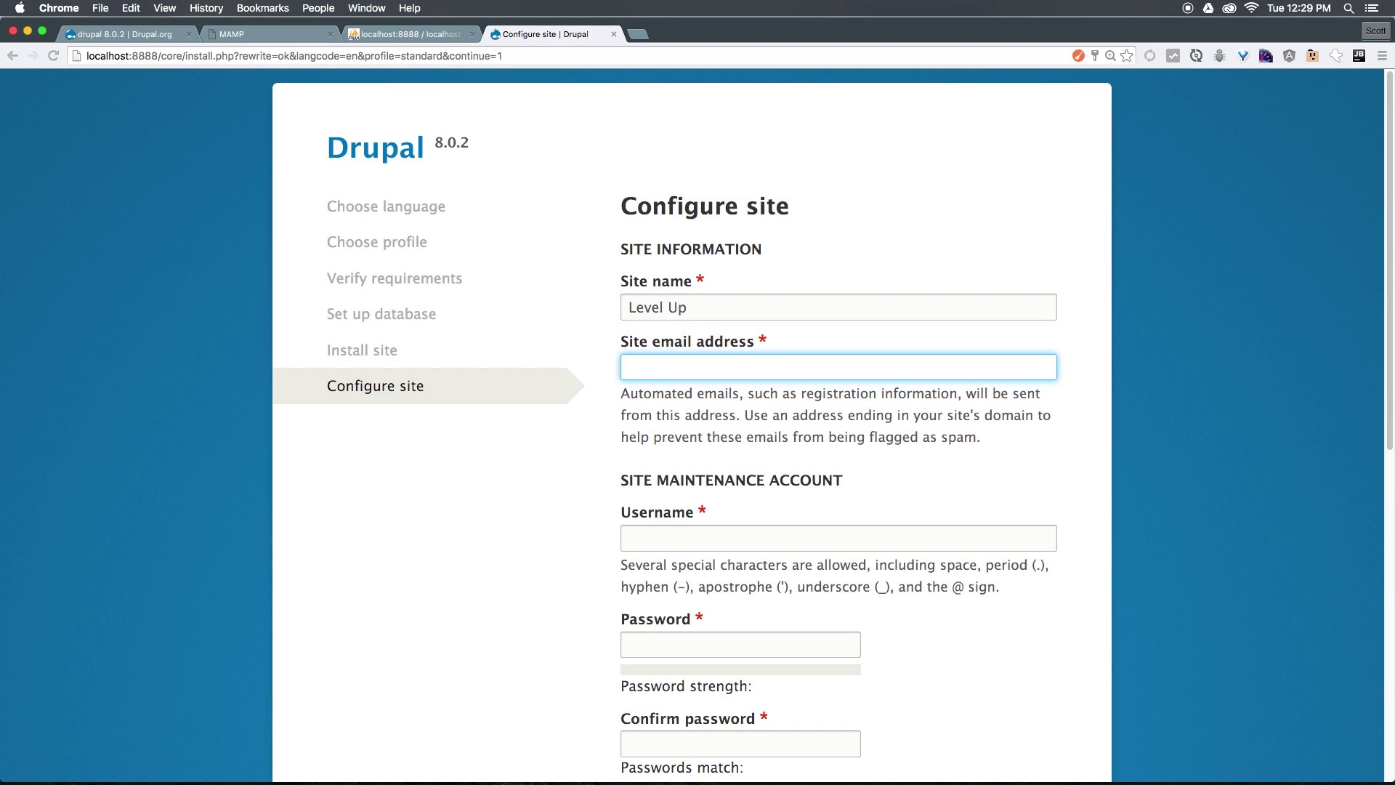
pyautogui.write('sco')
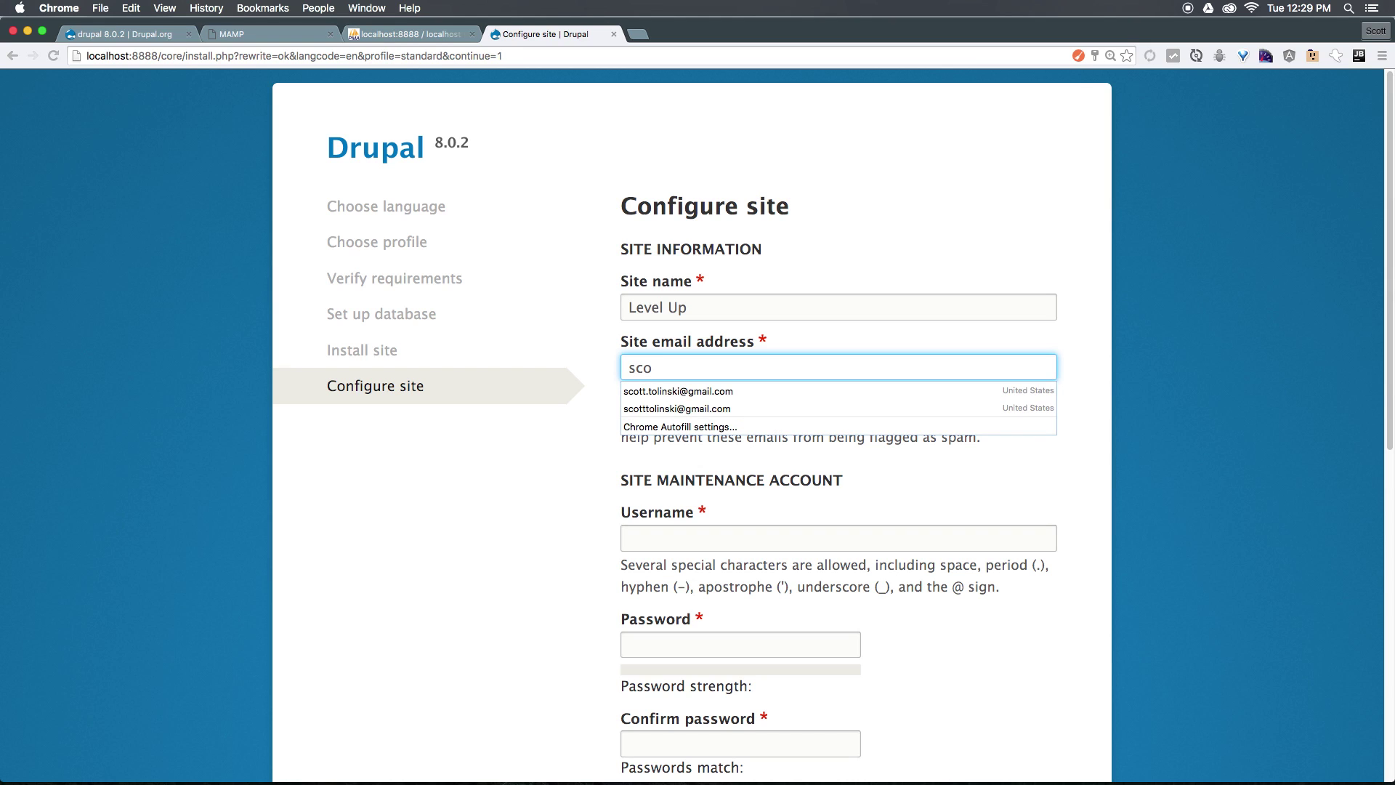
pyautogui.press('Down')
pyautogui.press('Tab')
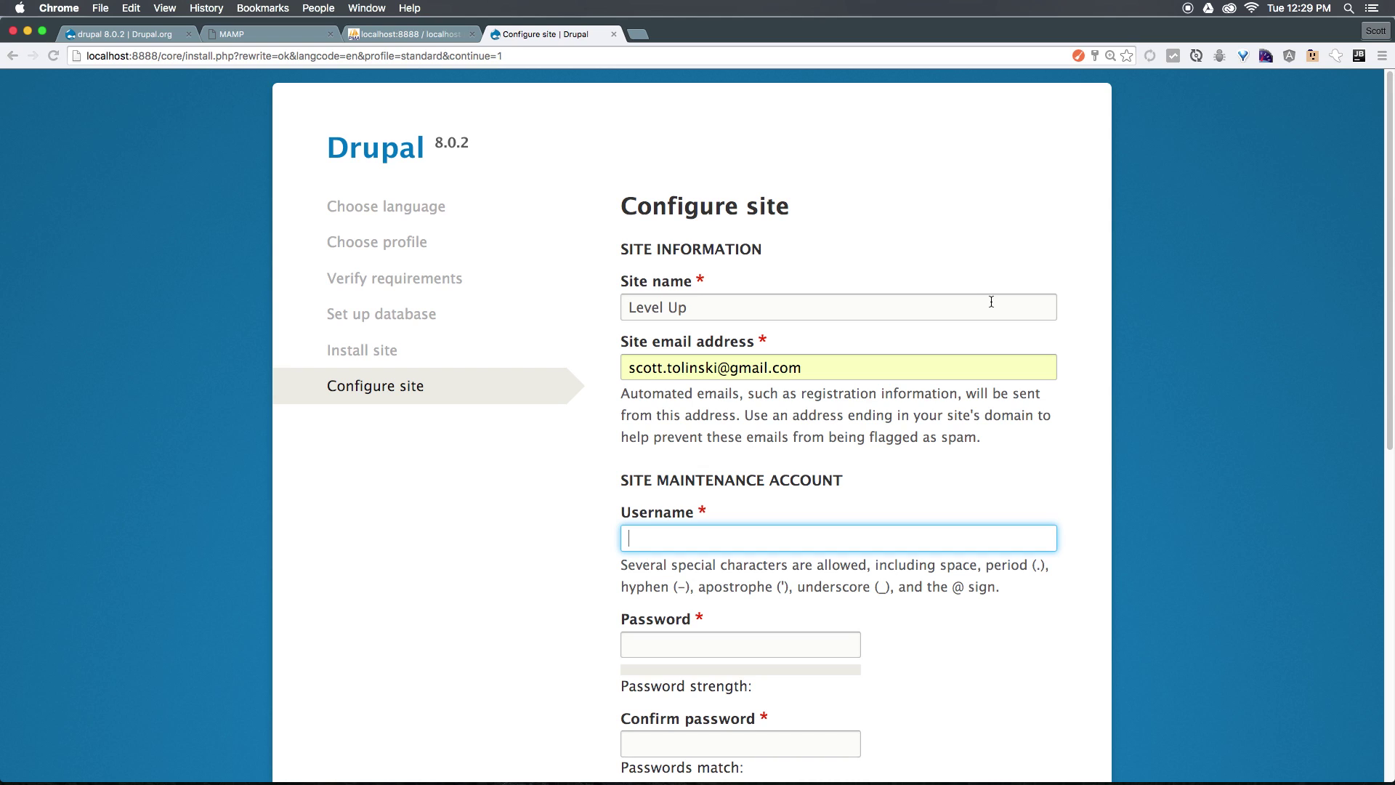
pyautogui.hotkey('shift', 'Tab')
pyautogui.scroll(-6, 501, 455)
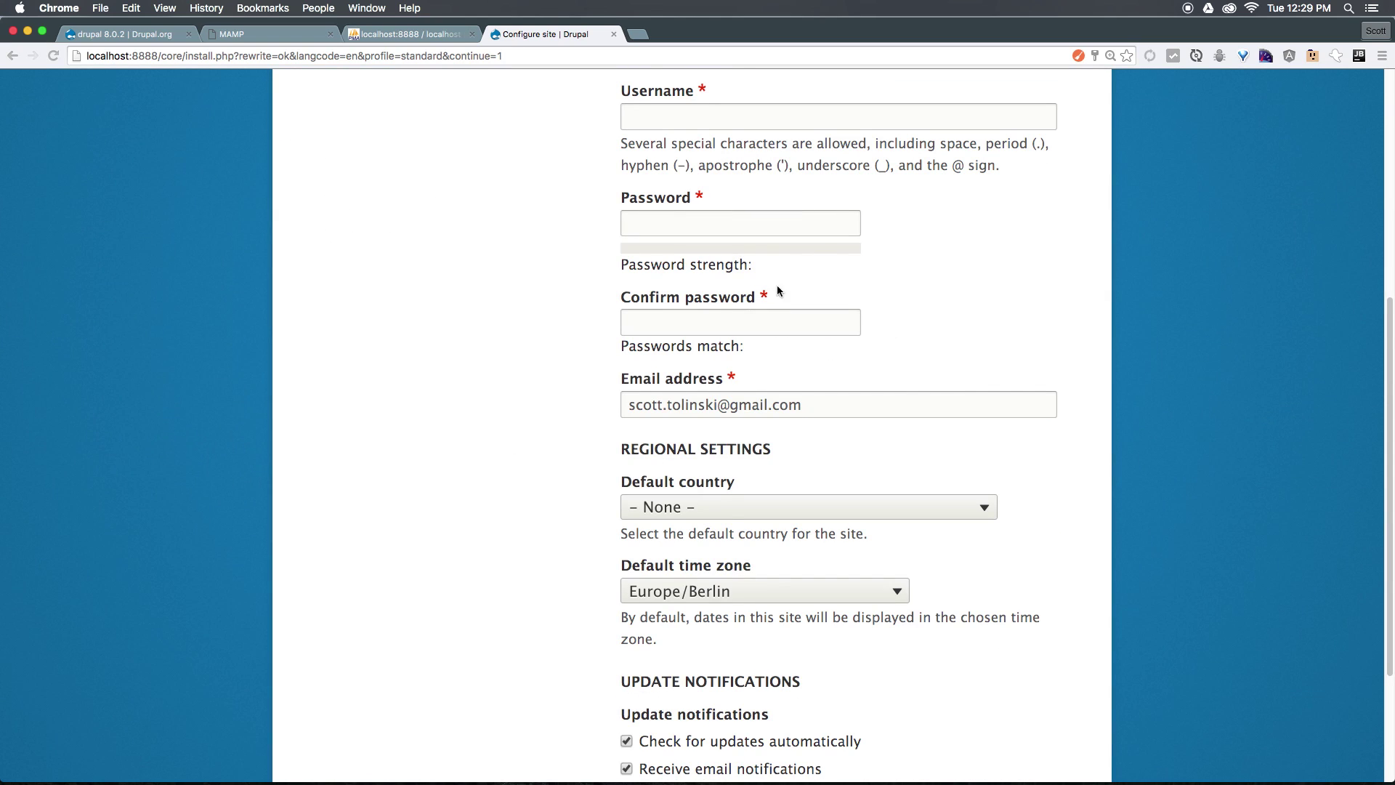
pyautogui.scroll(3, 777, 287)
pyautogui.scroll(-1, 726, 284)
# Create the maintenance account 'admin' with the account password entered and confirmed.
pyautogui.click(693, 275)
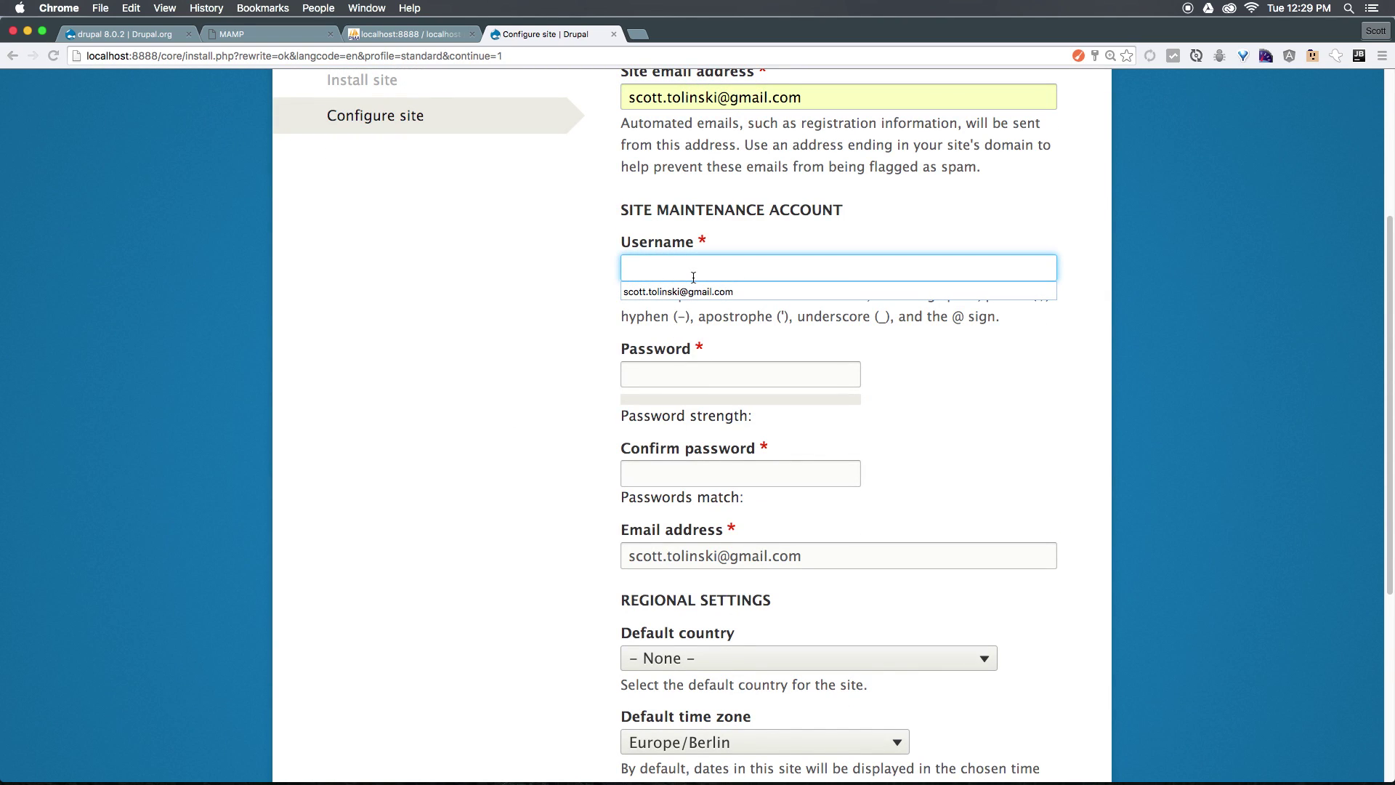
pyautogui.write('admin')
pyautogui.press('Tab')
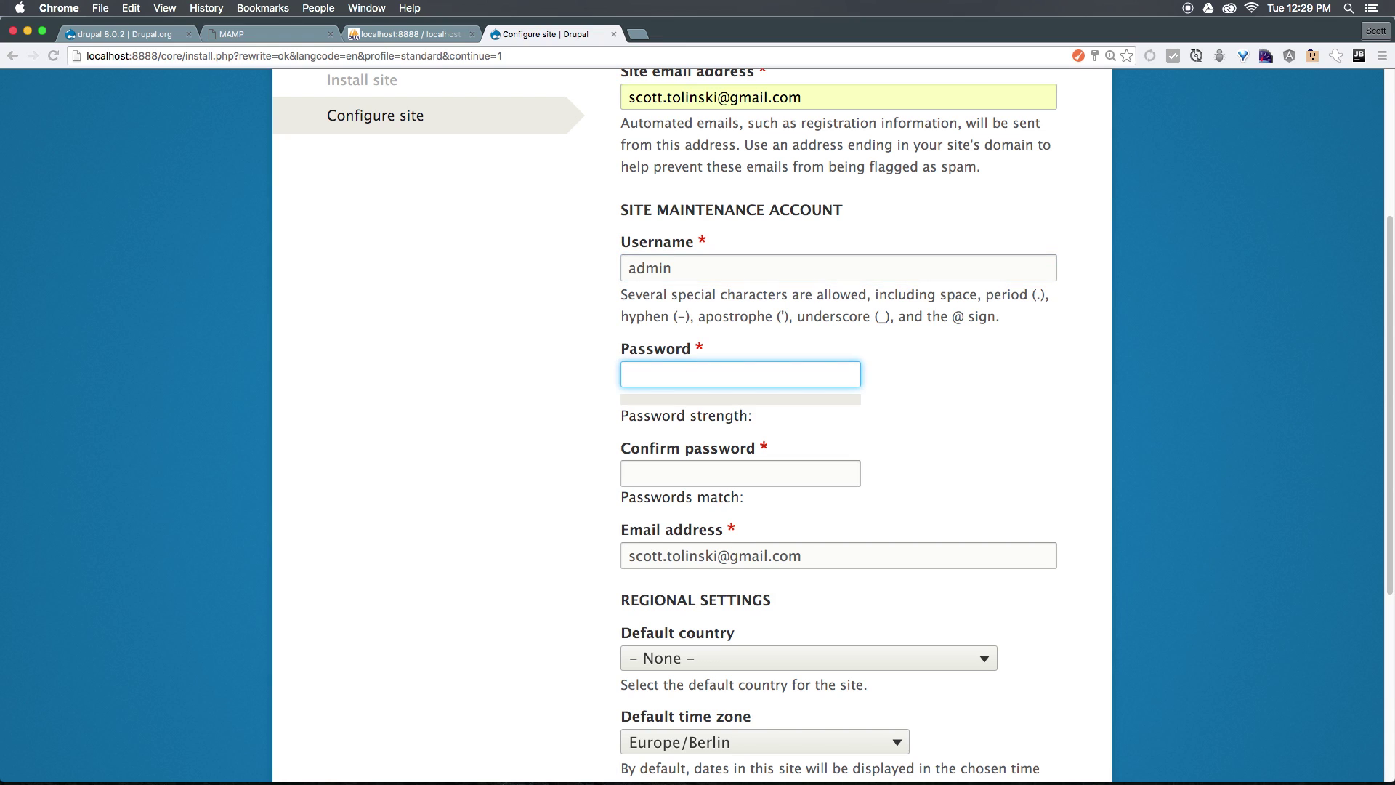
pyautogui.write('password')
pyautogui.press('Tab')
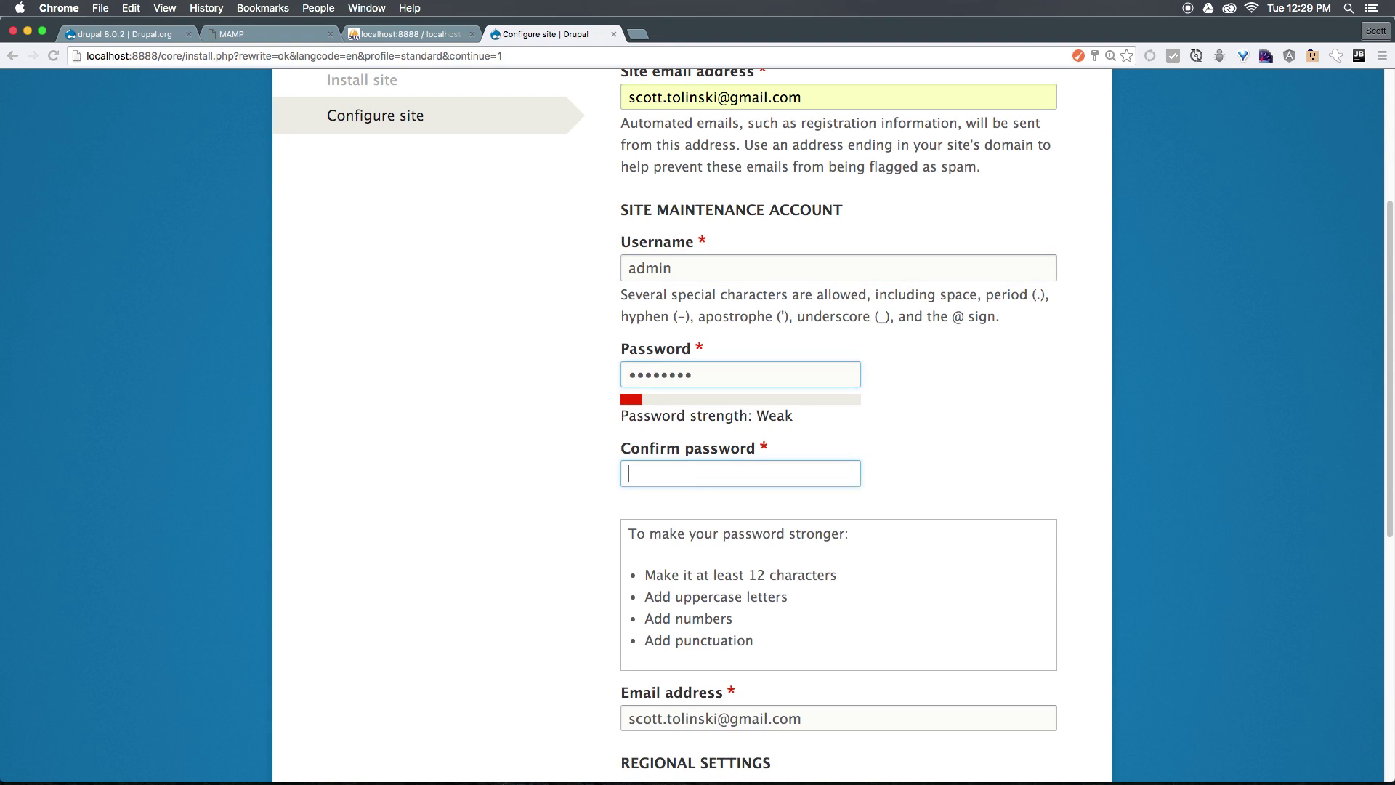
pyautogui.write('password')
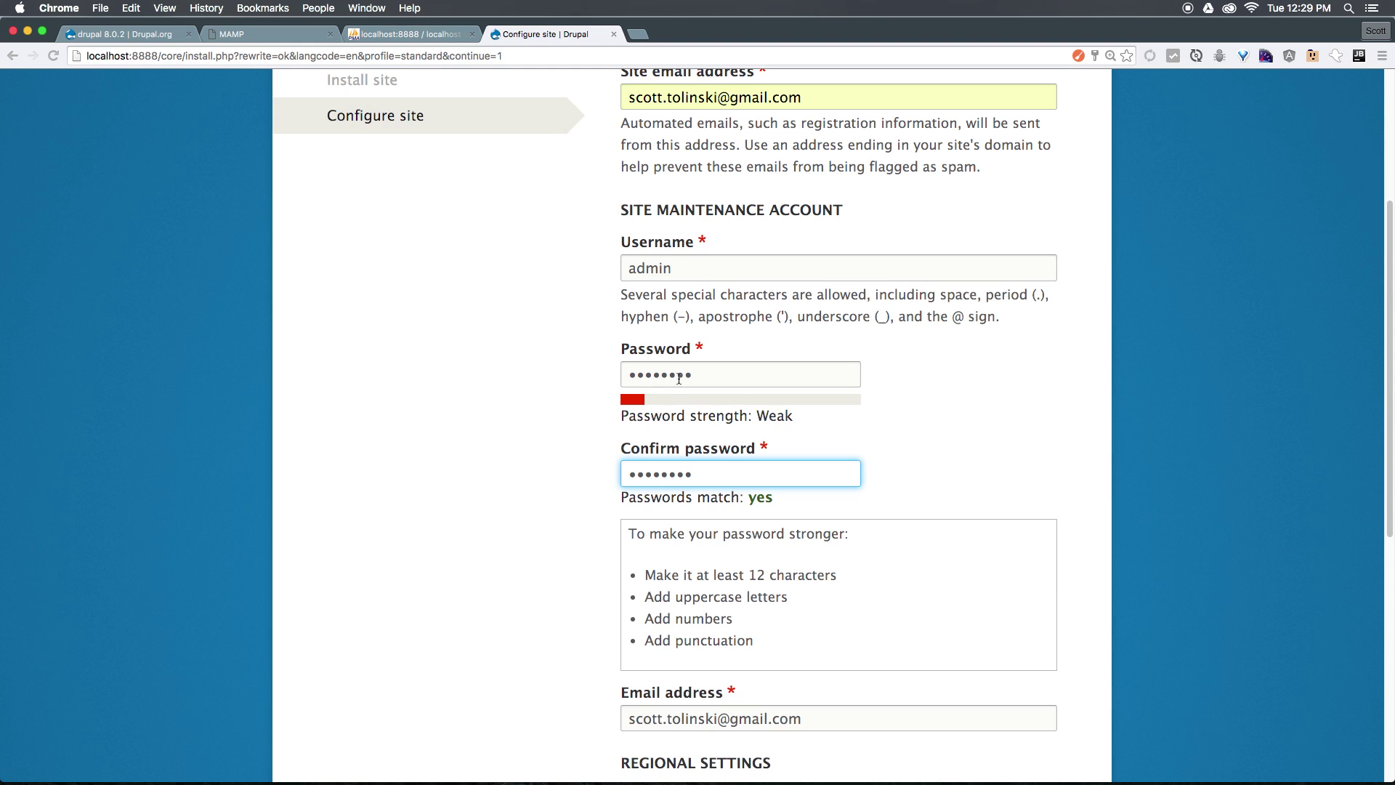
pyautogui.scroll(-3, 661, 334)
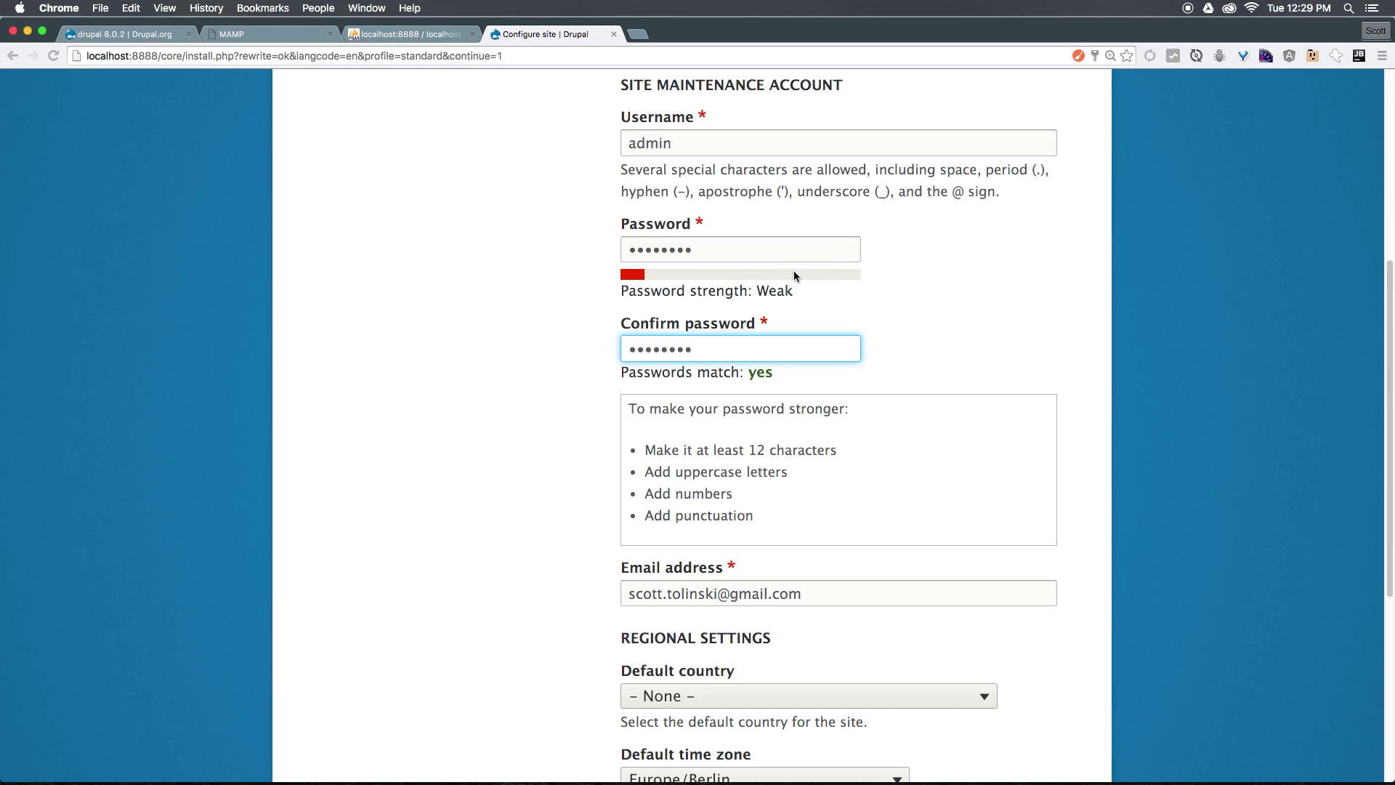
pyautogui.moveTo(718, 479); pyautogui.dragTo(658, 398)
# Set default country to United States and time zone to America/Denver, then save and continue.
pyautogui.scroll(-6, 712, 473)
pyautogui.scroll(-2, 712, 473)
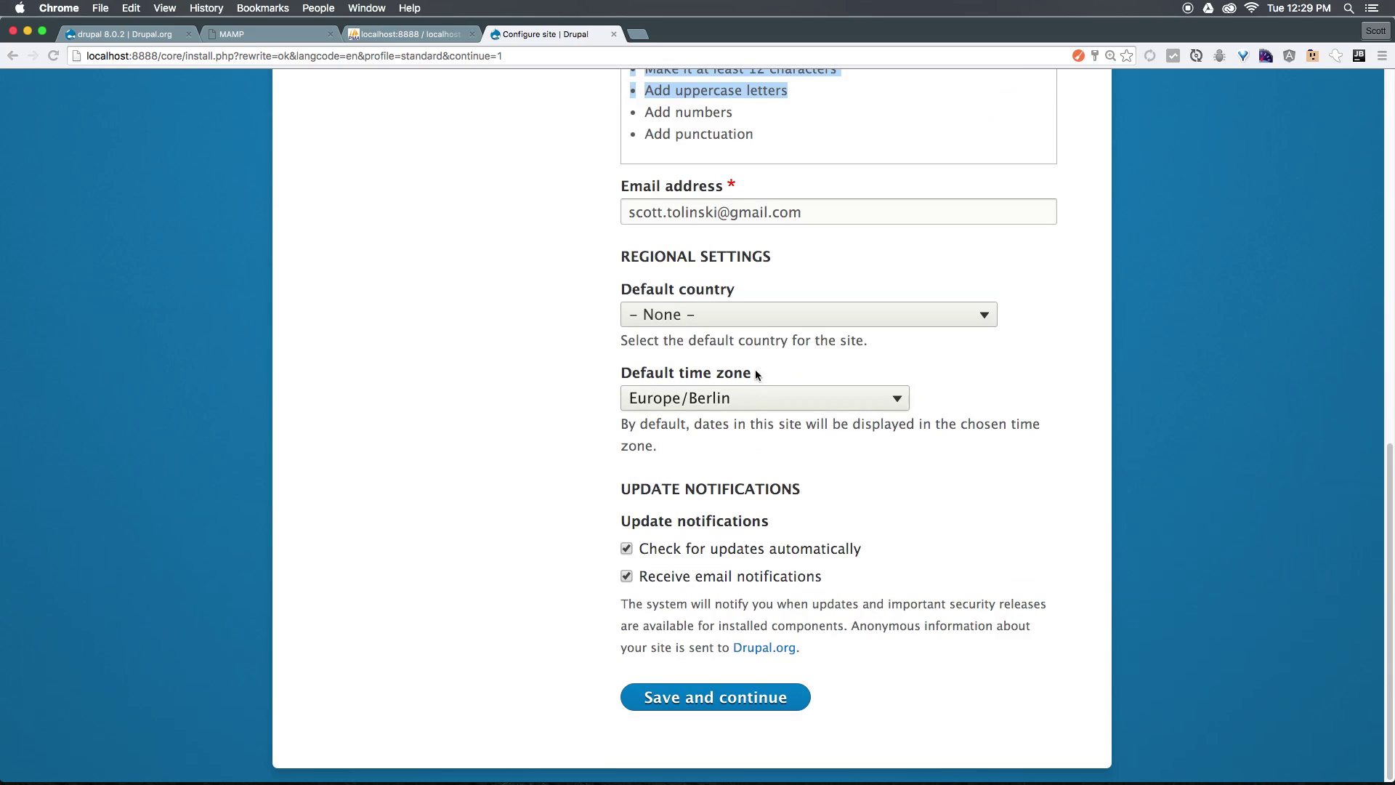
pyautogui.click(748, 315)
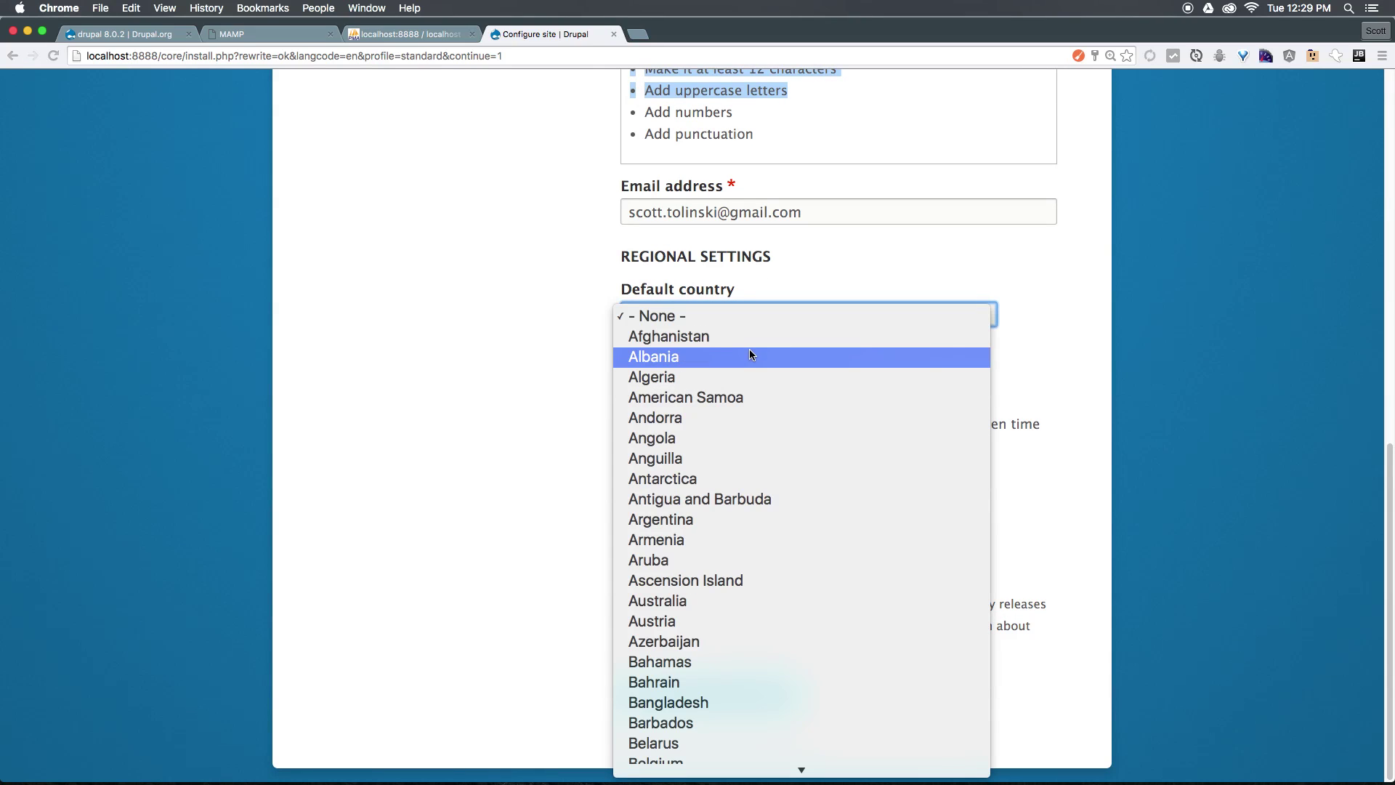
pyautogui.write('united k')
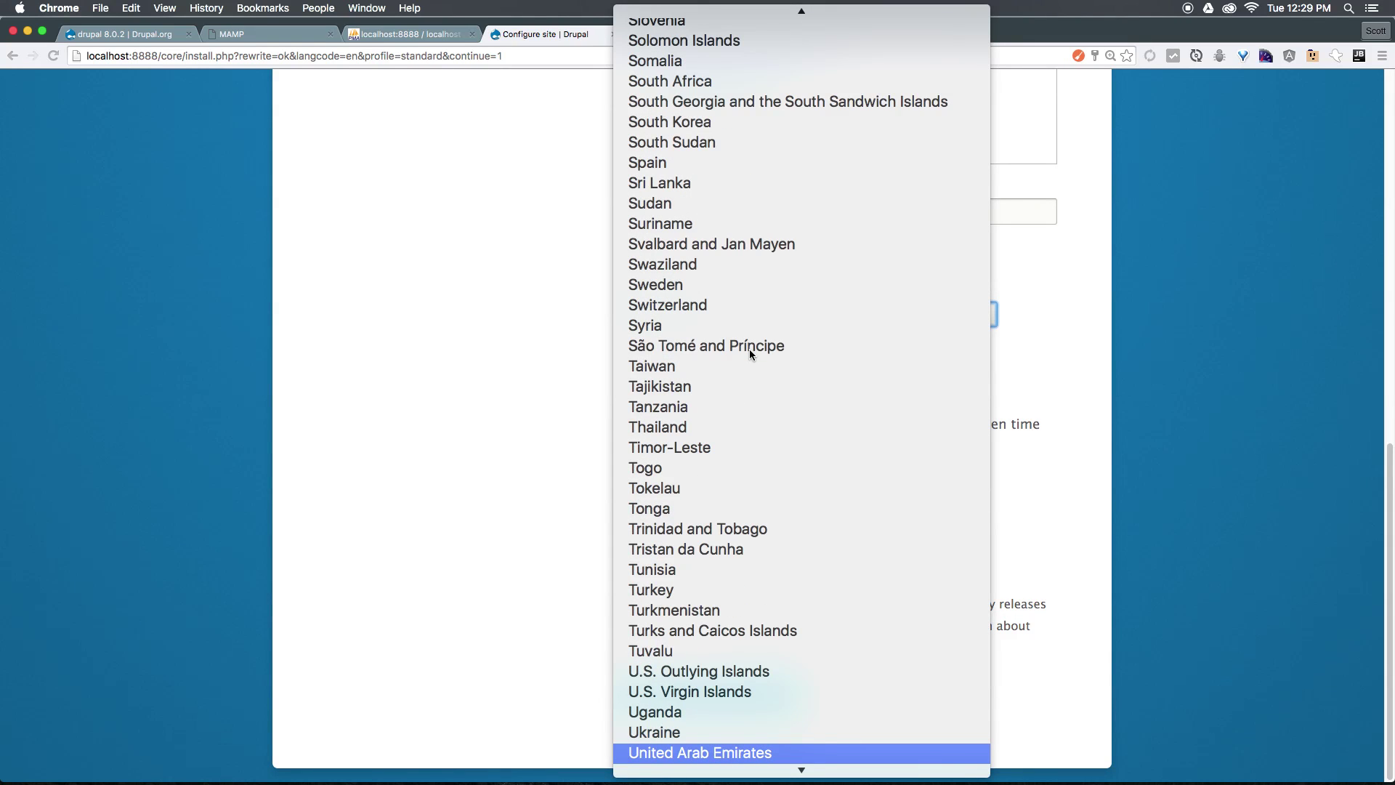
pyautogui.press('Return')
pyautogui.click(699, 397)
pyautogui.scroll(10, 700, 630)
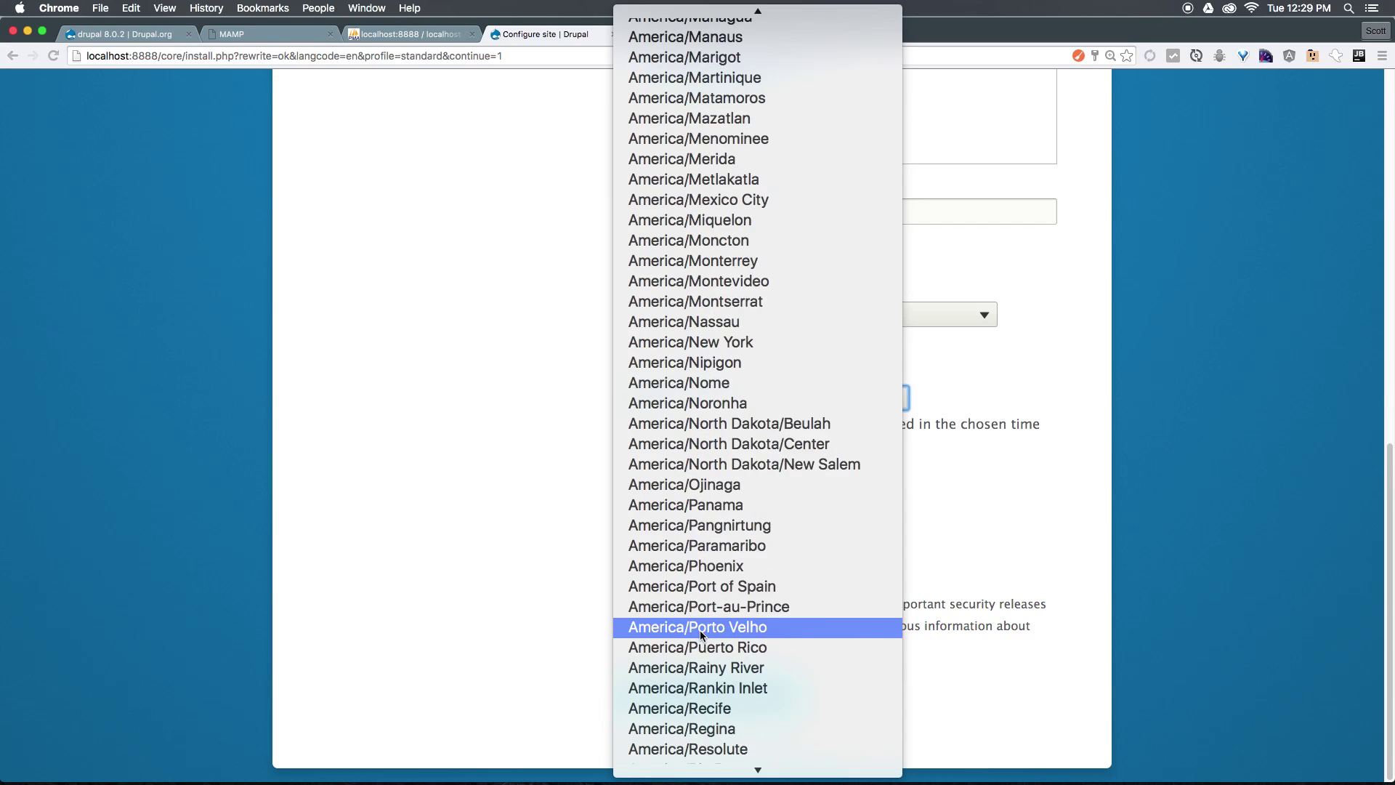
pyautogui.scroll(10, 699, 635)
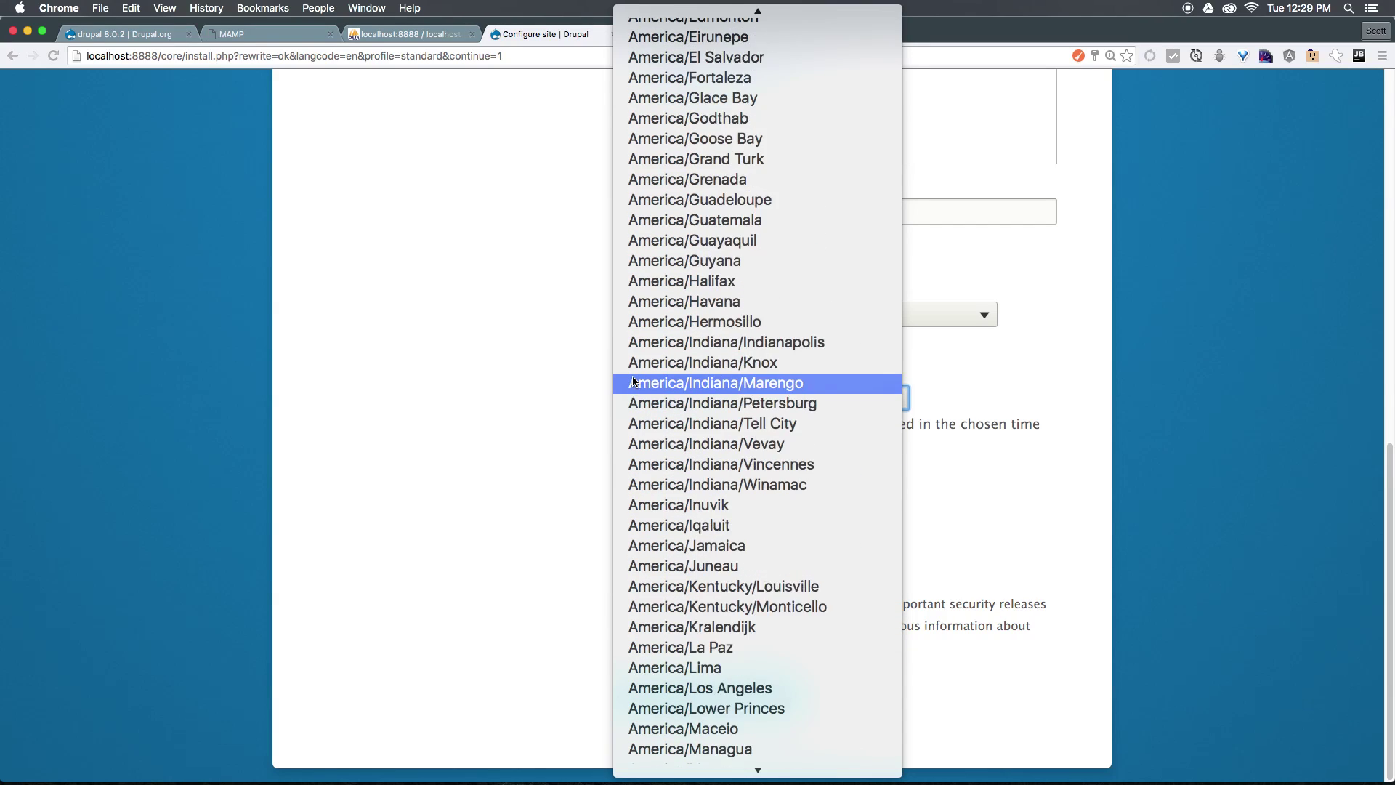
pyautogui.click(678, 269)
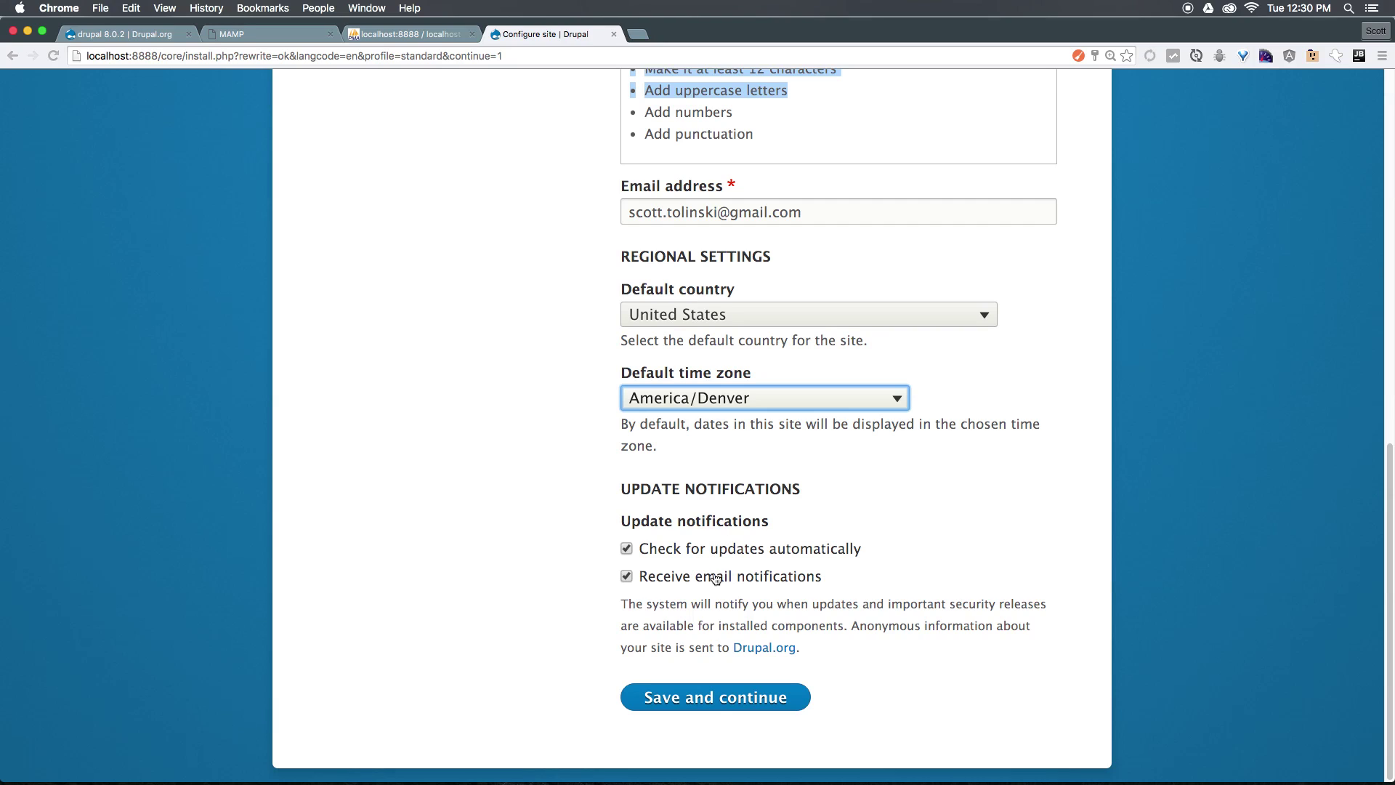
pyautogui.click(715, 697)
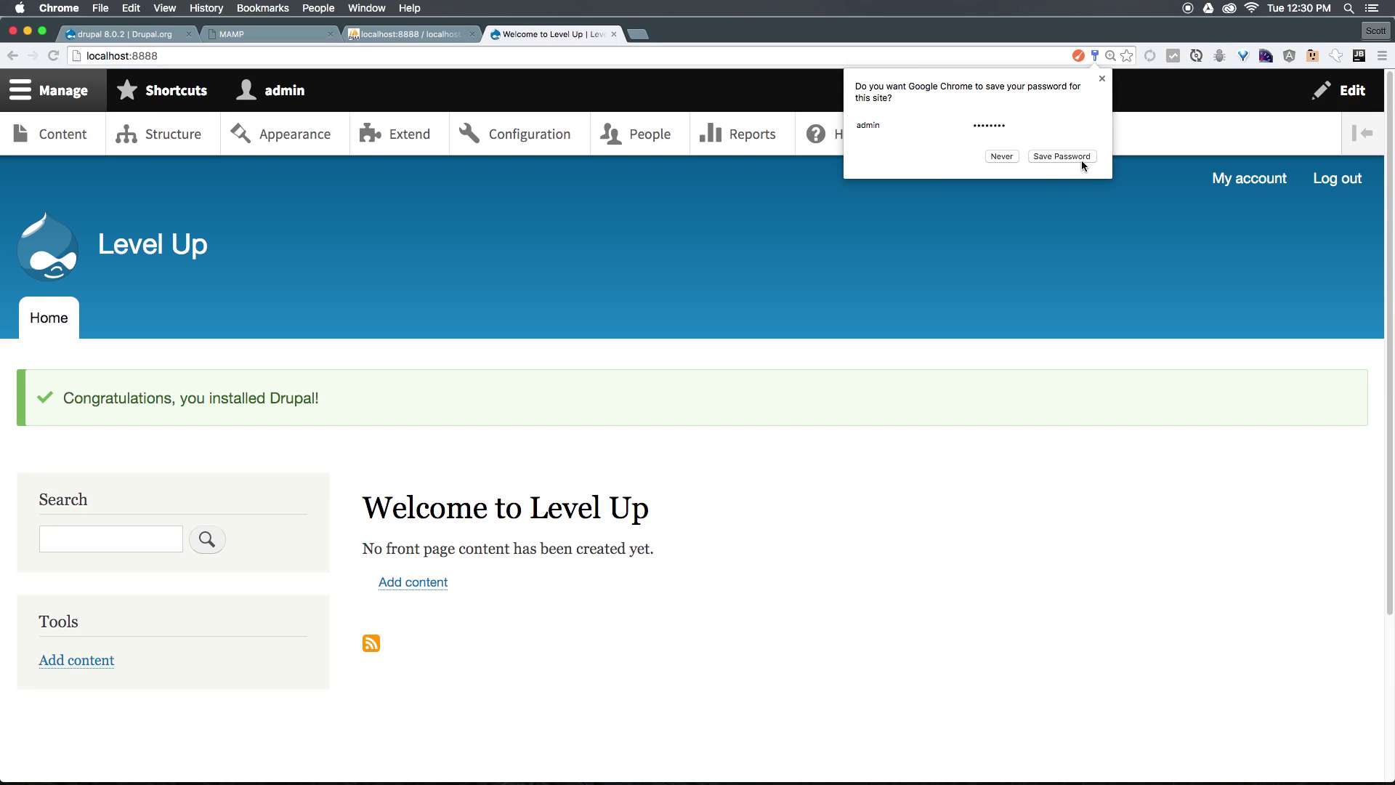
# Dismiss Chrome's save-password prompt and look over the 'Welcome to Level Up' front page.
pyautogui.click(1101, 77)
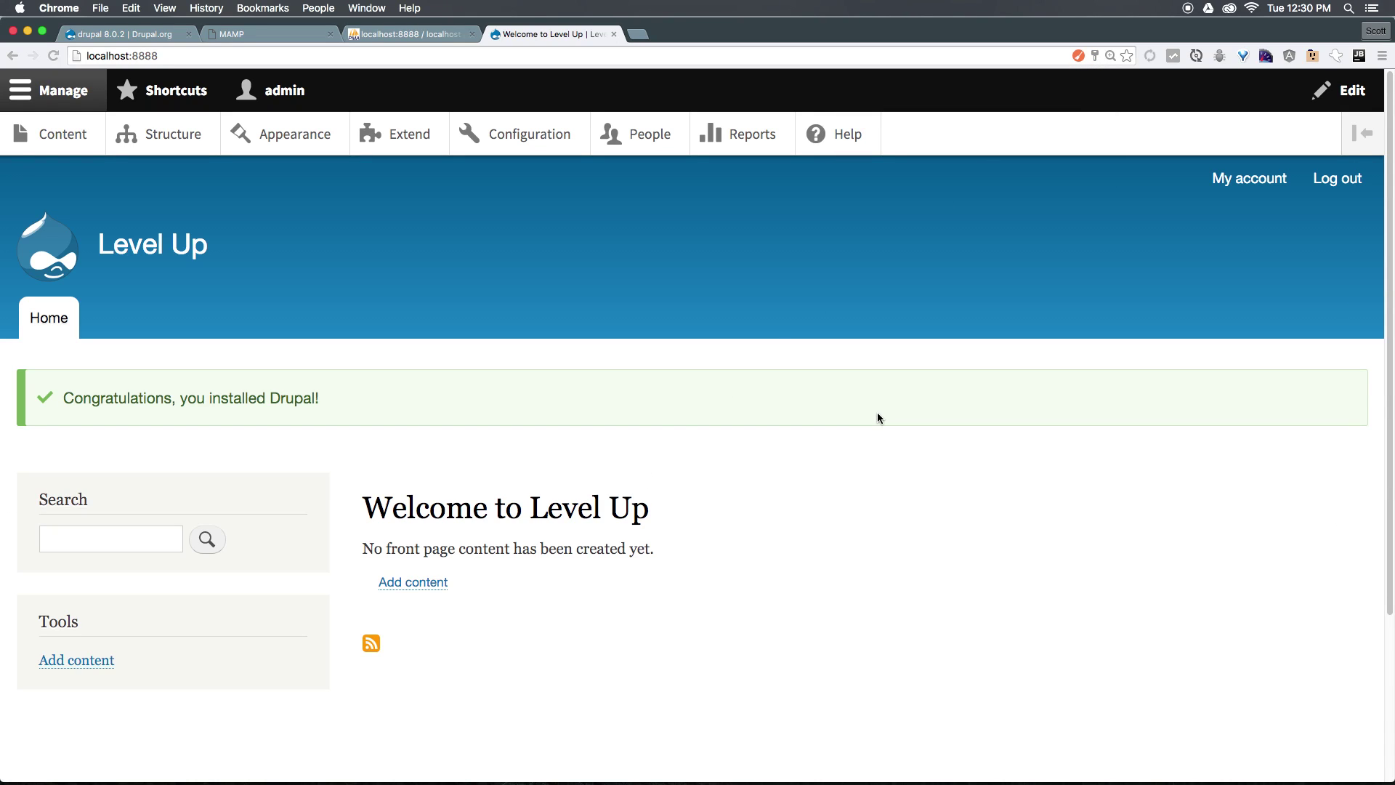
pyautogui.tripleClick(478, 472)
pyautogui.click(576, 491)
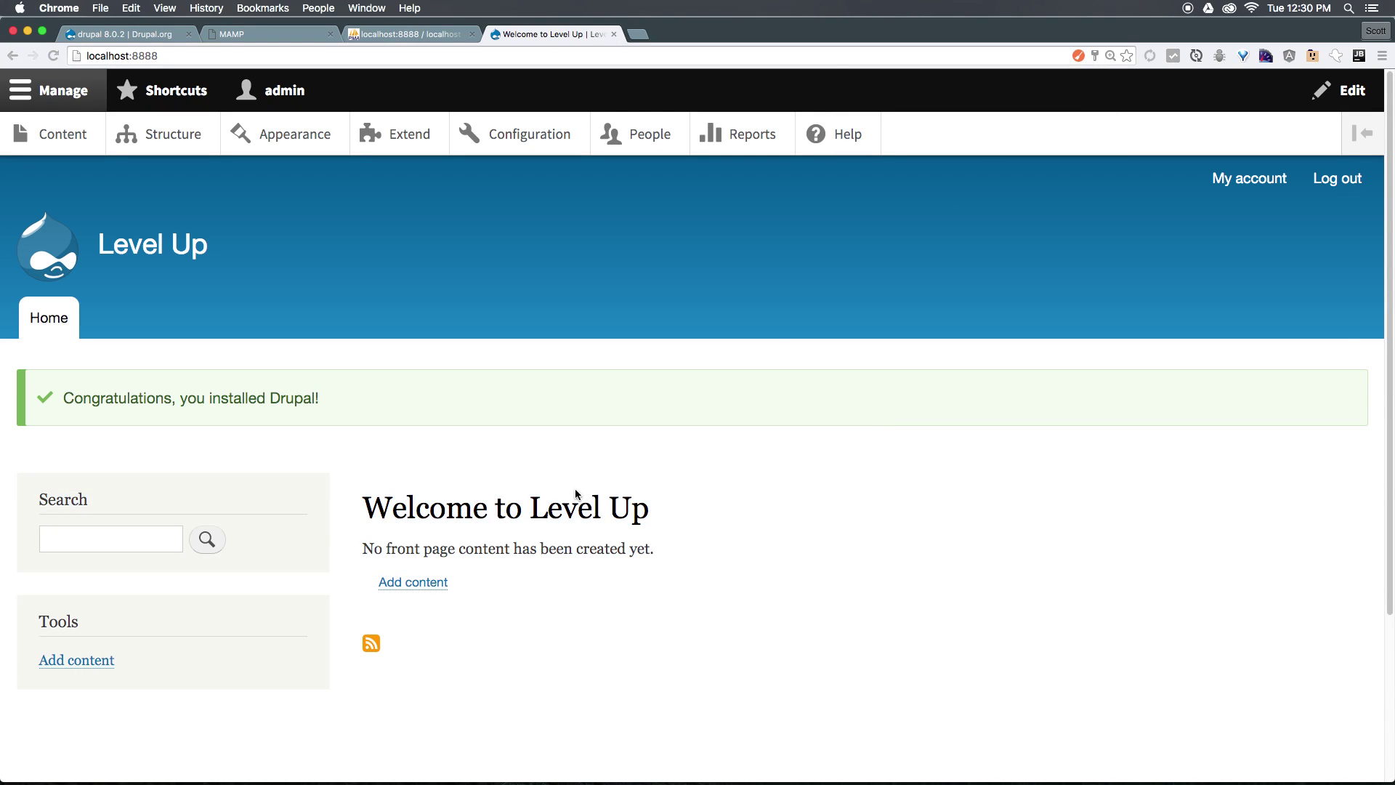